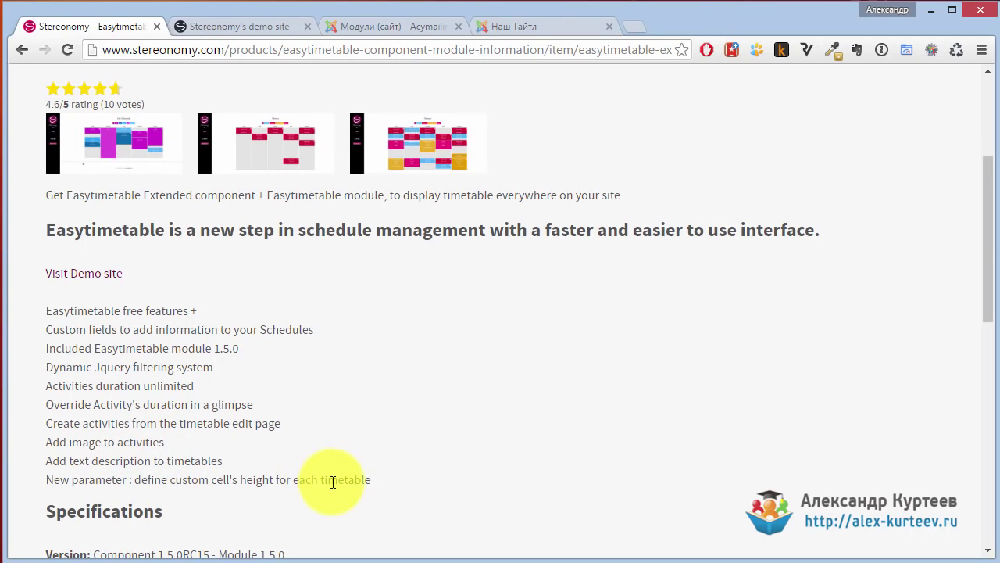
Switch to the Joomla administration site and open the extension installation page
scroll(333, 482, up, 3)
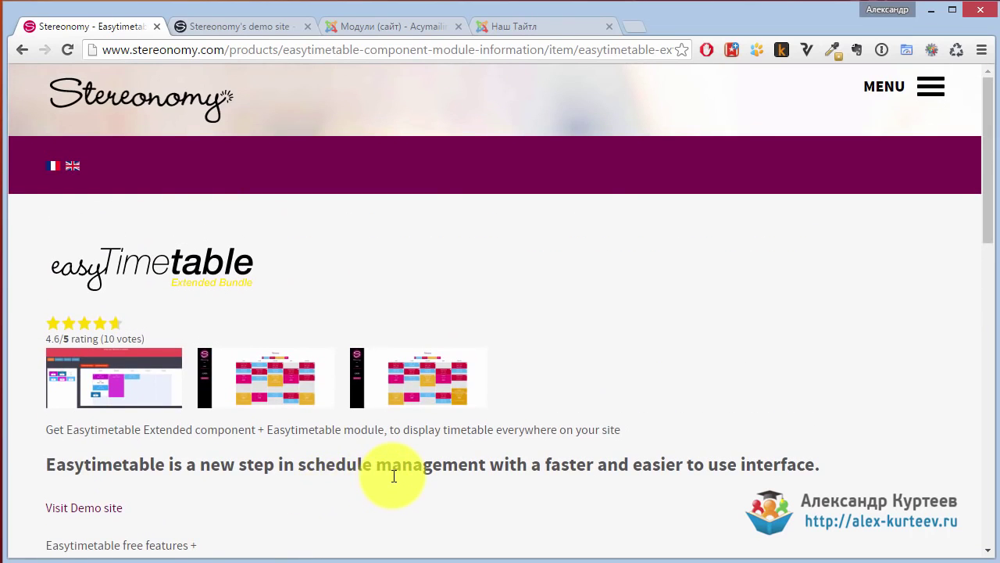
scroll(393, 473, down, 2)
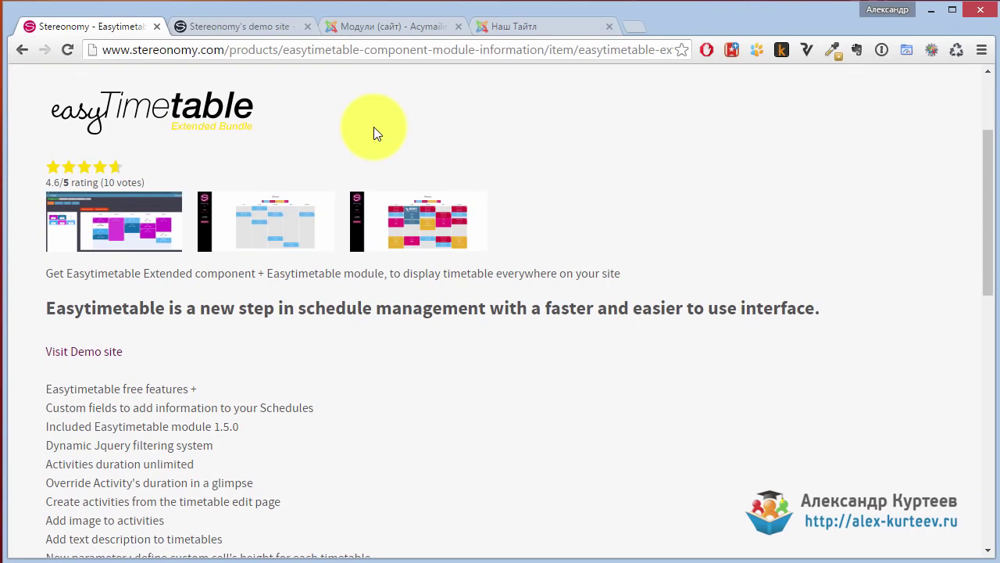
click(400, 26)
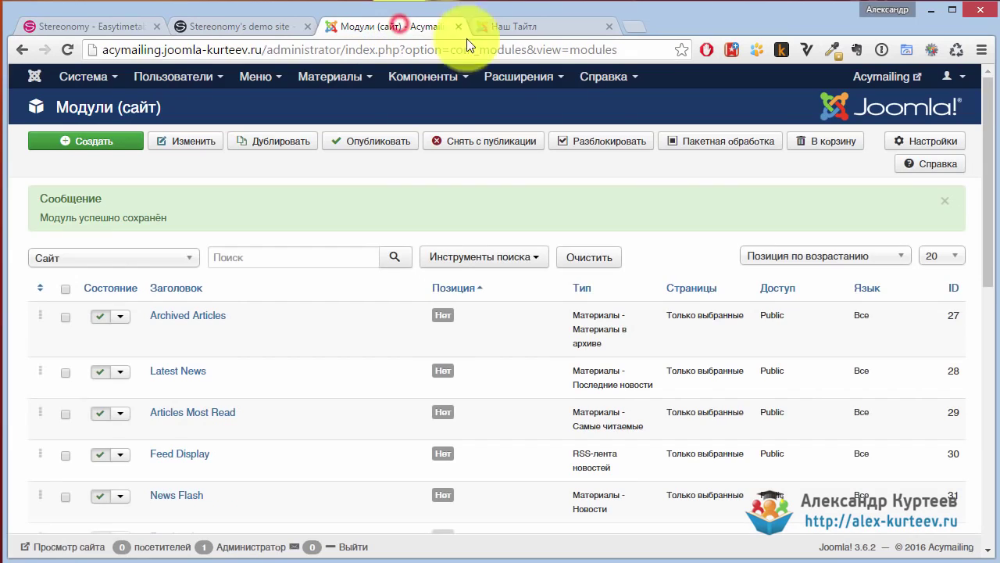
click(549, 76)
mouse_move(547, 102)
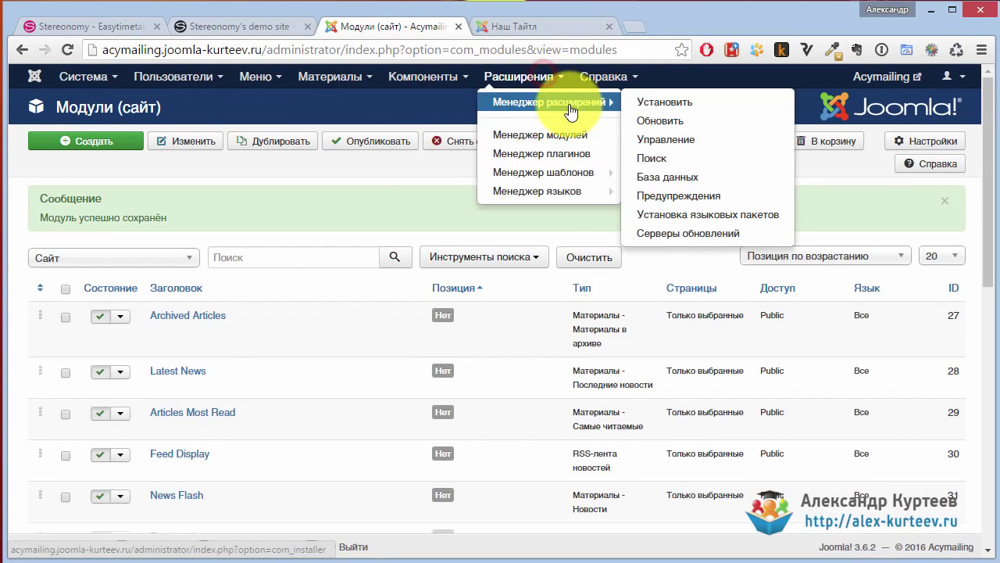
click(678, 105)
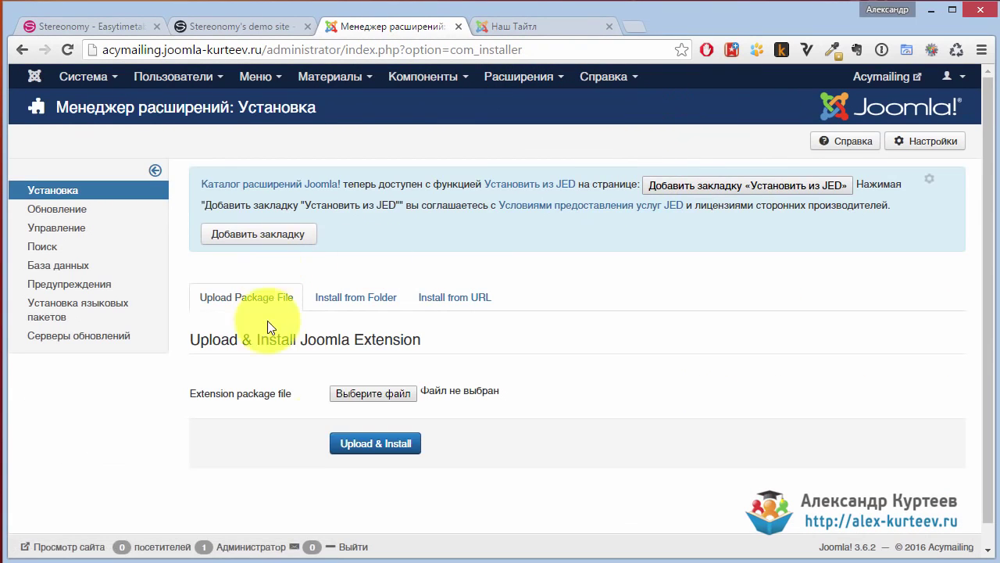
Upload and install the com_easytimetable-free.1.5.0 extension package
click(376, 393)
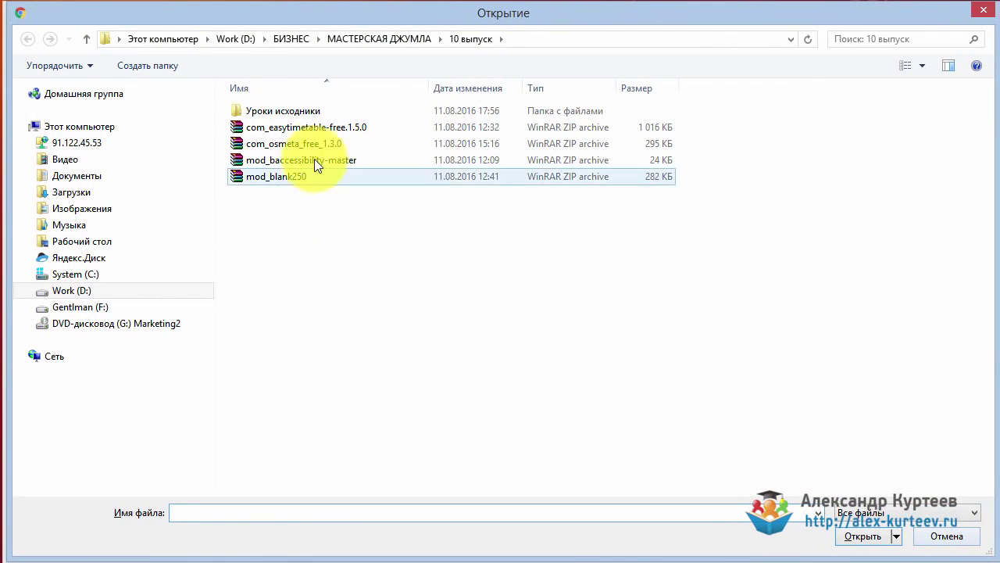
click(332, 126)
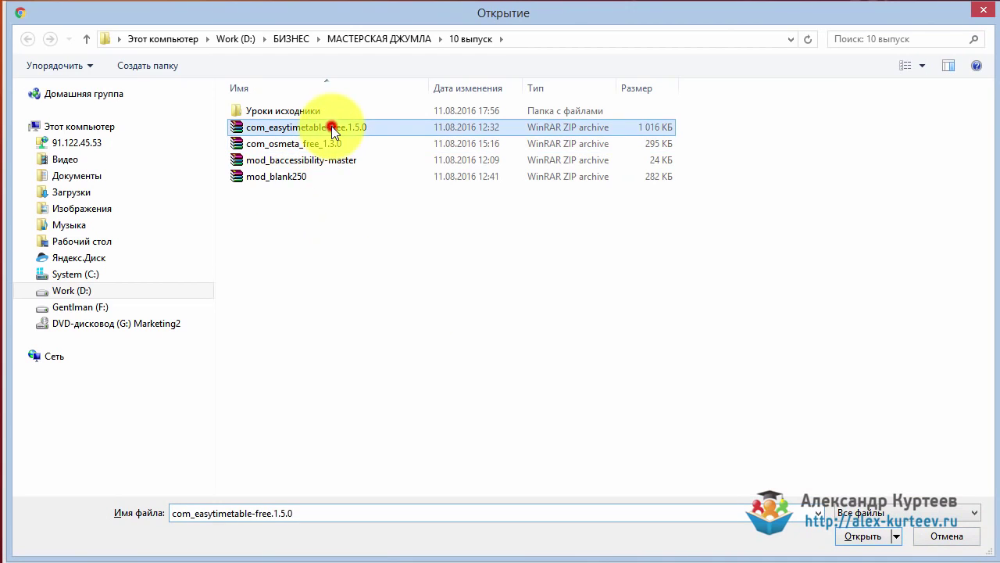
click(861, 536)
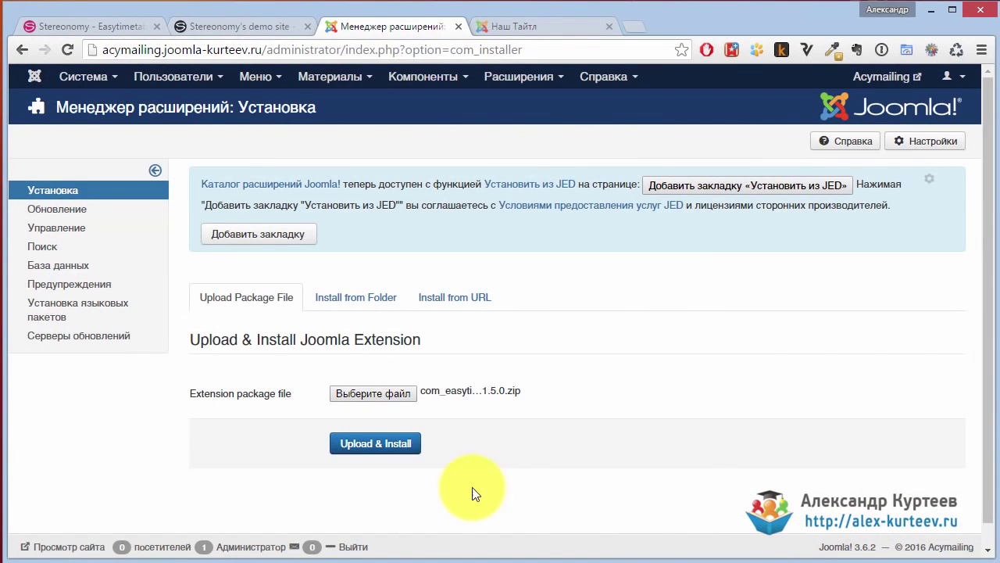
click(380, 444)
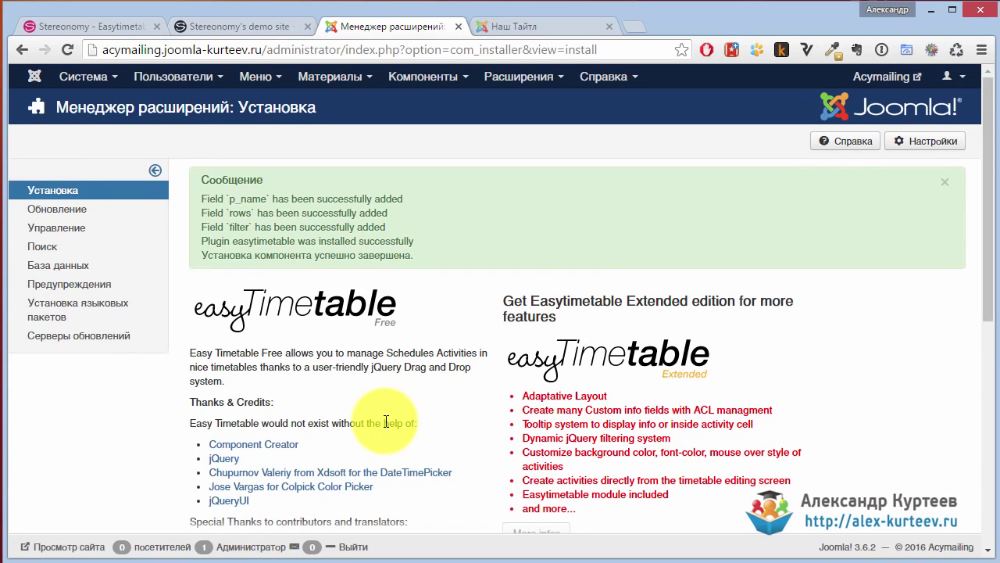
scroll(425, 369, down, 3)
scroll(424, 370, up, 3)
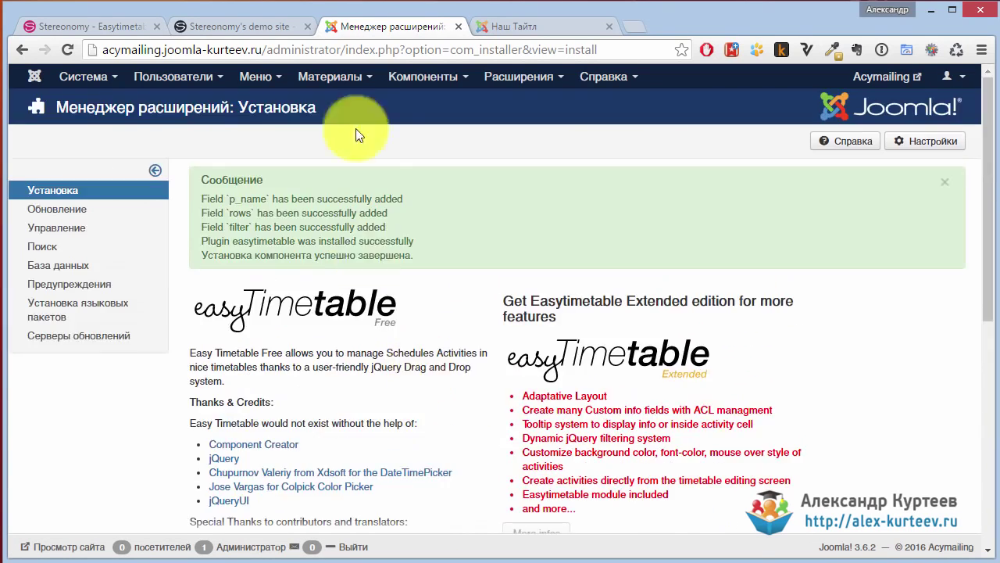
Open the control panel of the Easy Timetable component
click(423, 76)
mouse_move(434, 107)
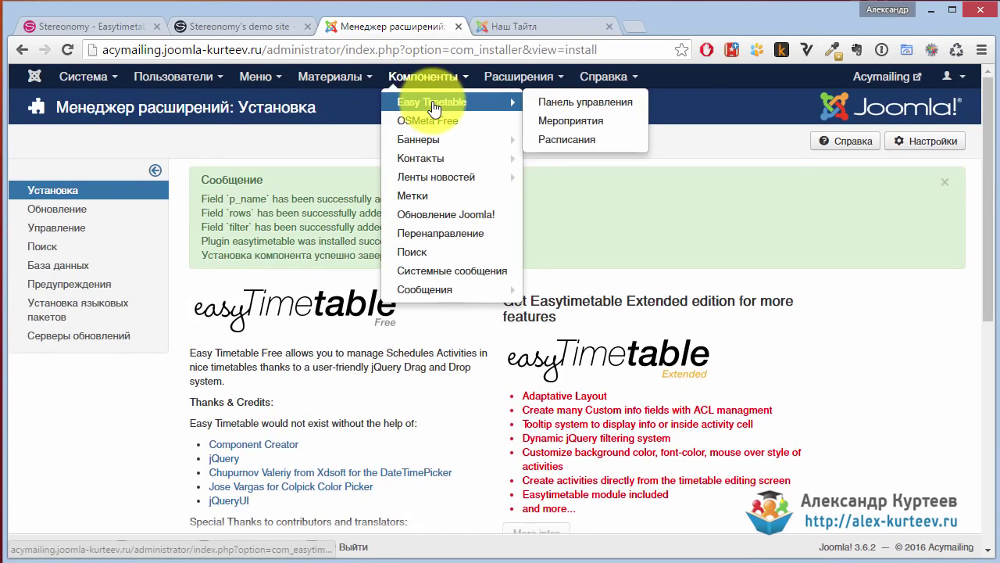
click(560, 101)
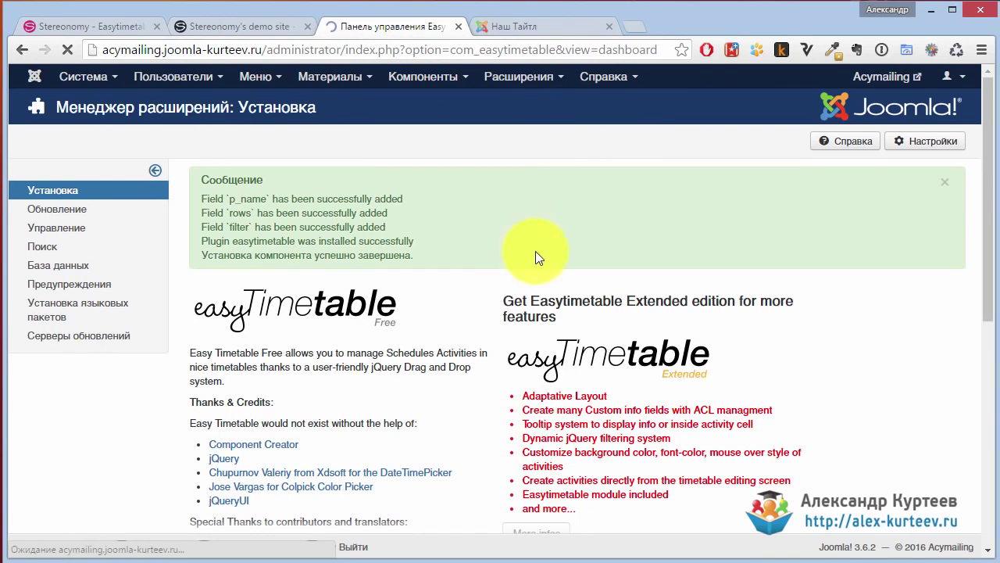
scroll(638, 465, down, 5)
scroll(637, 466, up, 3)
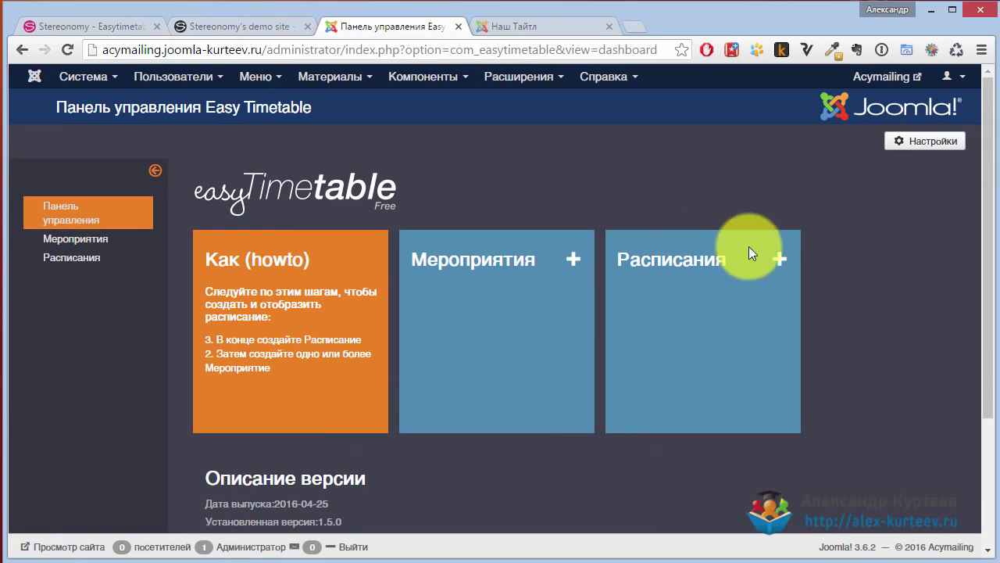
Create a new timetable (Расписание) and name it "Йога-клуб"
click(777, 264)
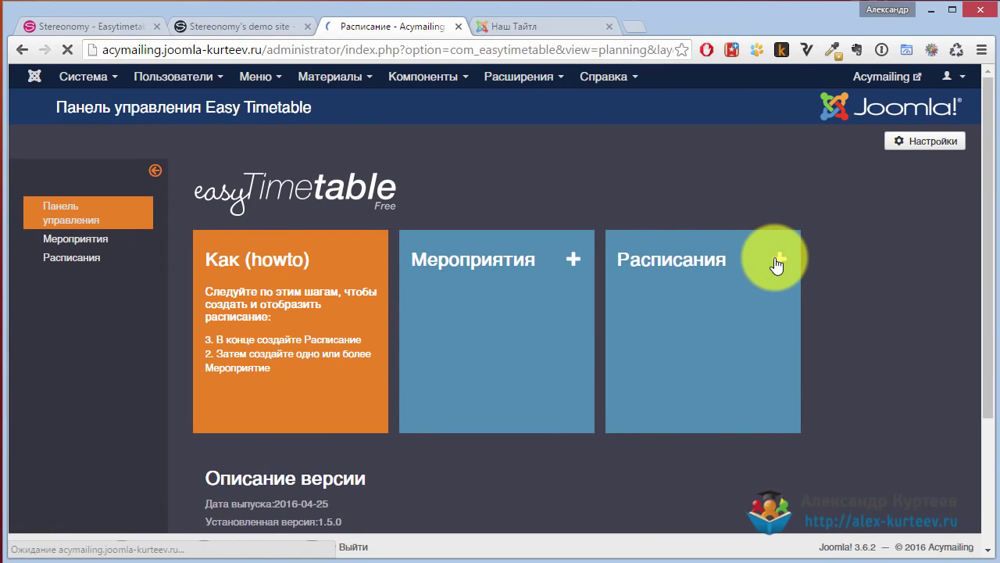
scroll(254, 313, down, 2)
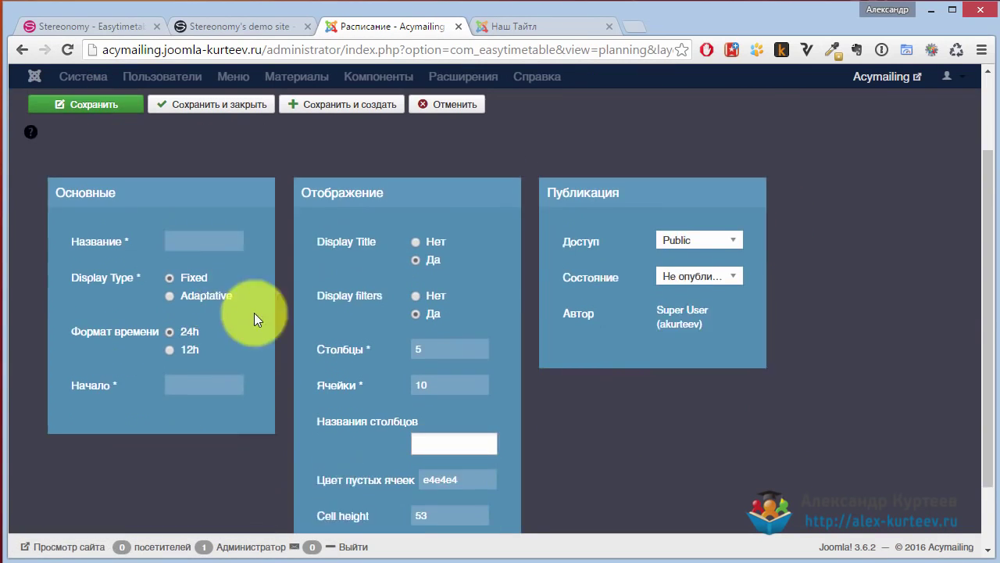
scroll(254, 312, down, 1)
click(199, 192)
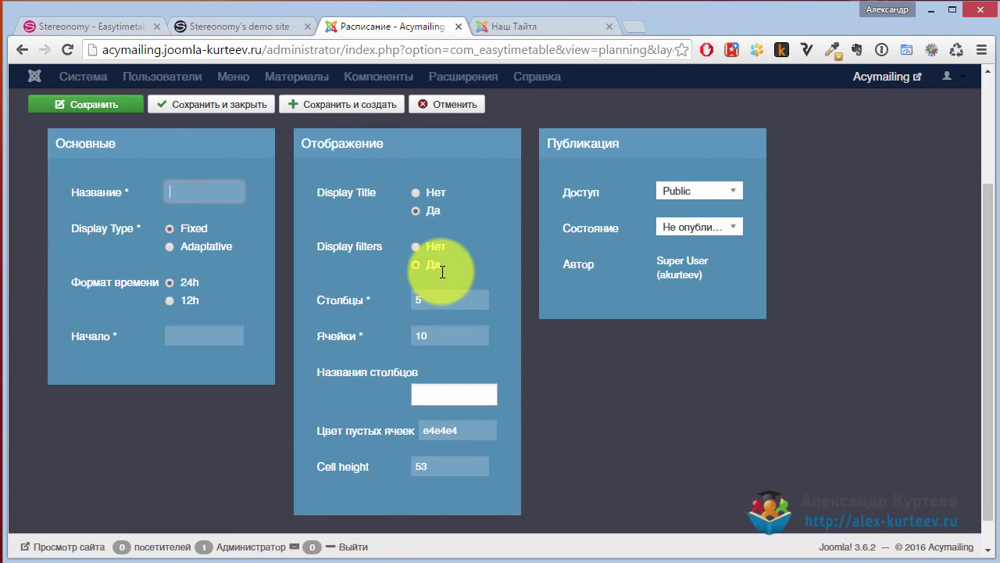
text(Йога-клуб)
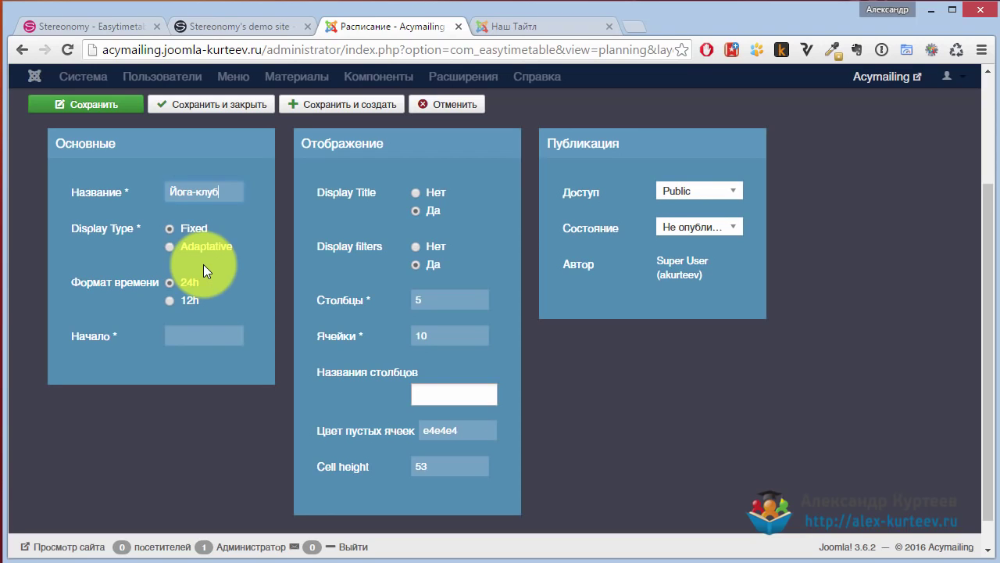
Set the timetable's start time (Начало) to 08:00
click(203, 264)
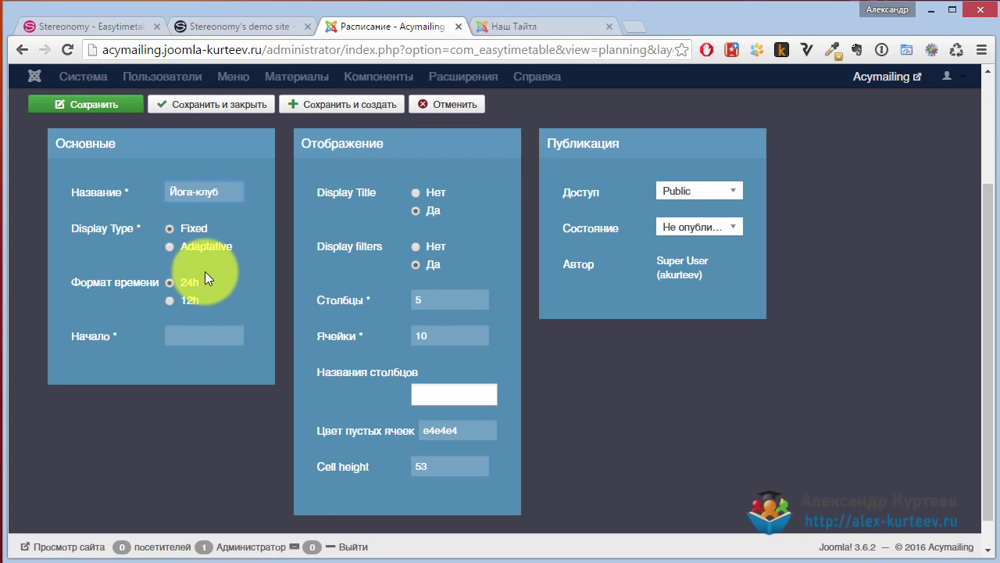
click(190, 252)
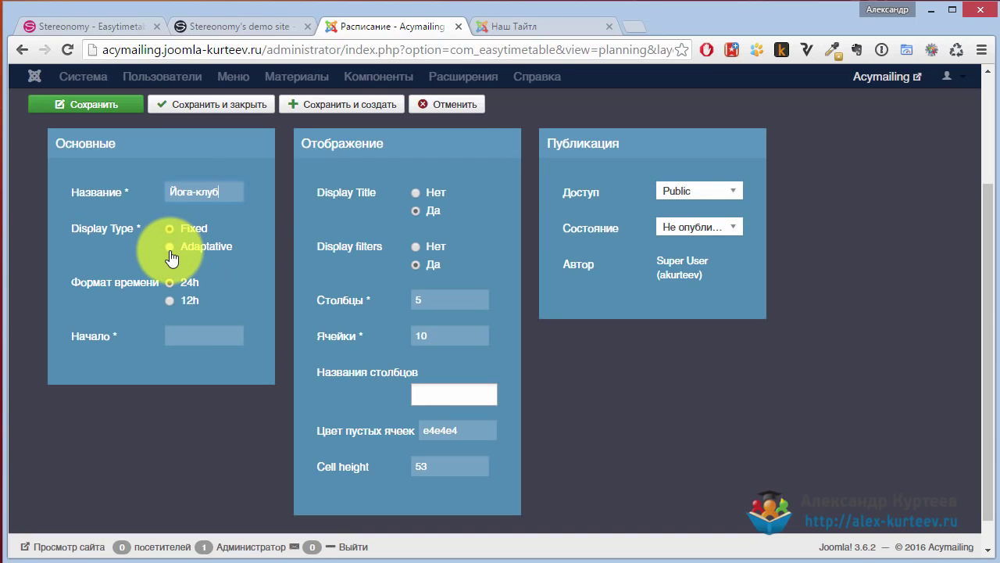
click(196, 336)
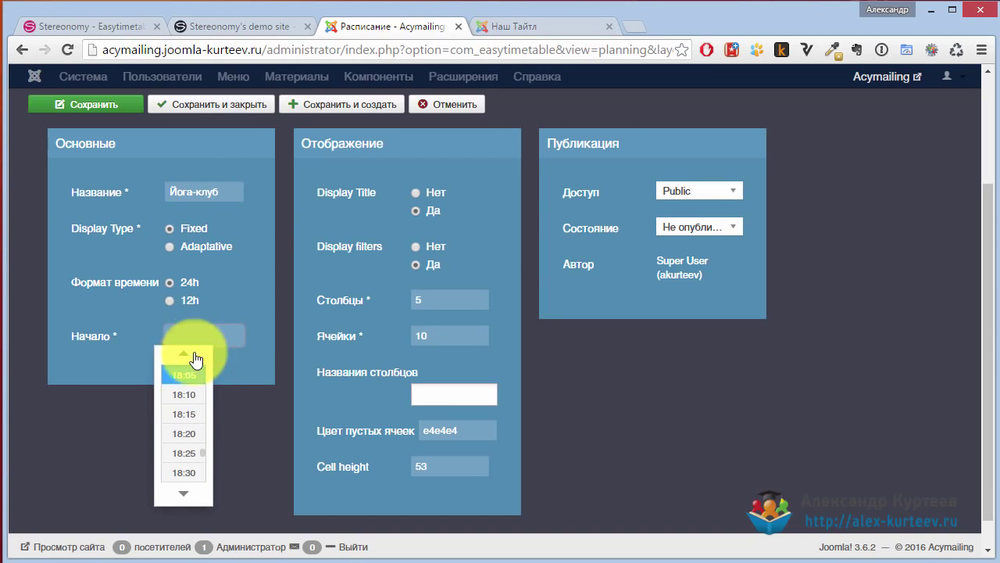
mouse_move(202, 452)
mouse_down()
mouse_move(206, 399)
mouse_move(207, 422)
mouse_move(192, 440)
mouse_up()
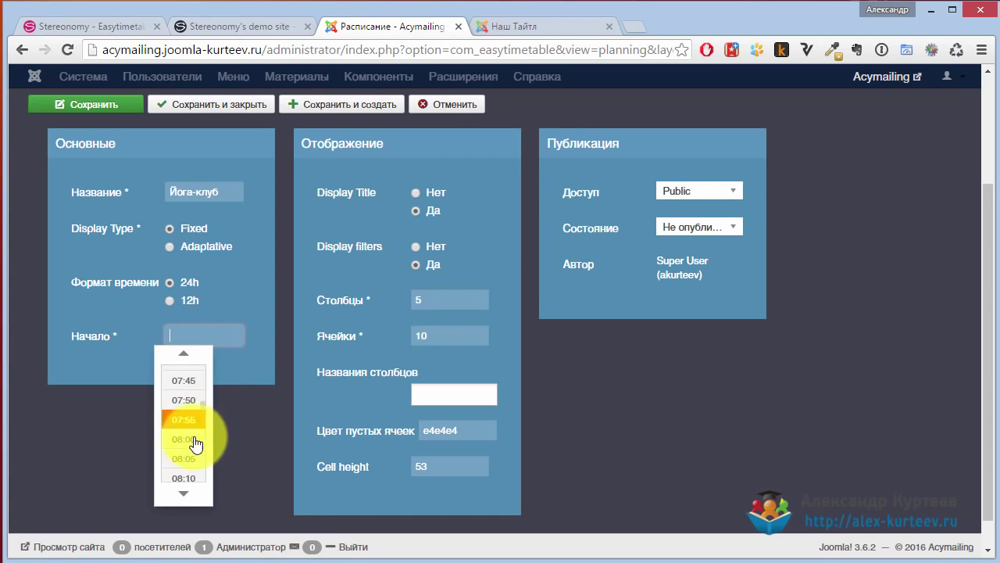
click(194, 441)
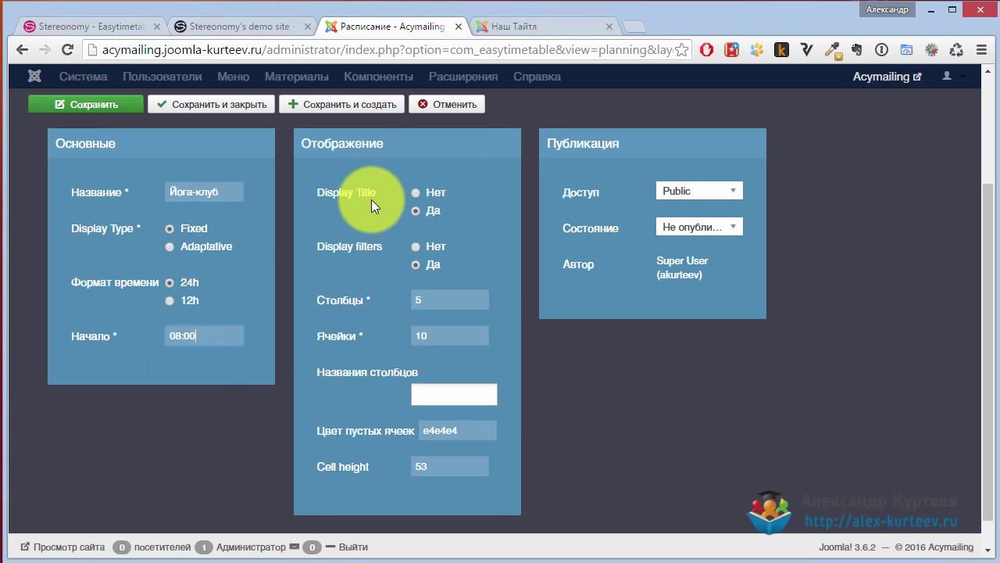
Try to enable the display filters, dismiss the Extended version offer, and set the display type to Adaptative
click(414, 266)
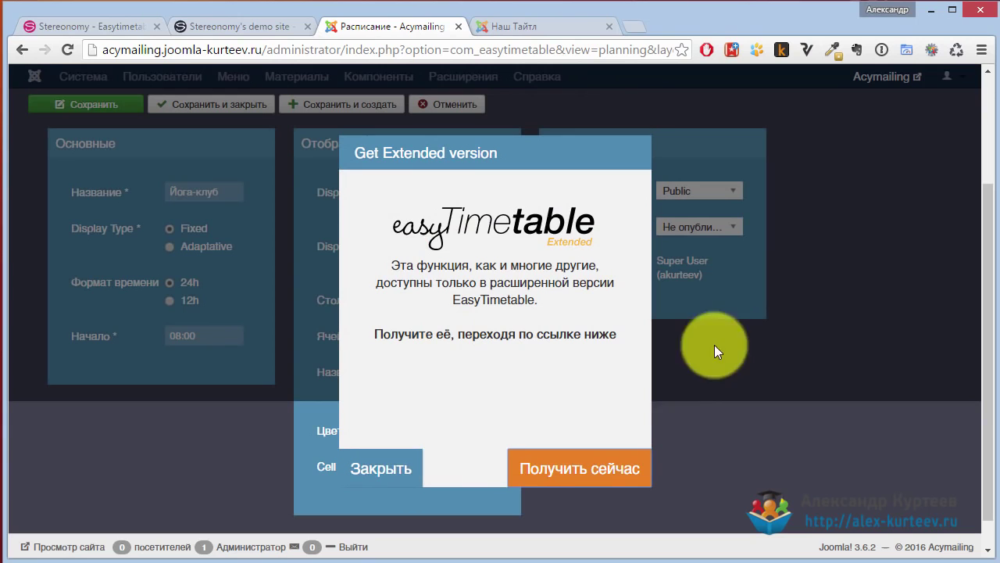
click(380, 467)
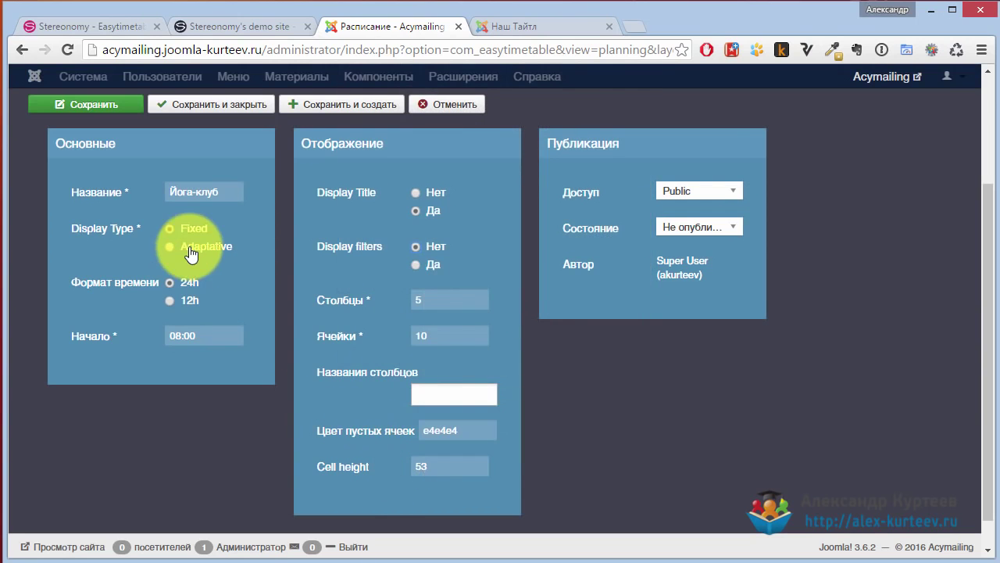
click(169, 246)
Examine the timetable's settings for columns, cells, column names and empty-cell colour
click(443, 297)
double_click(443, 296)
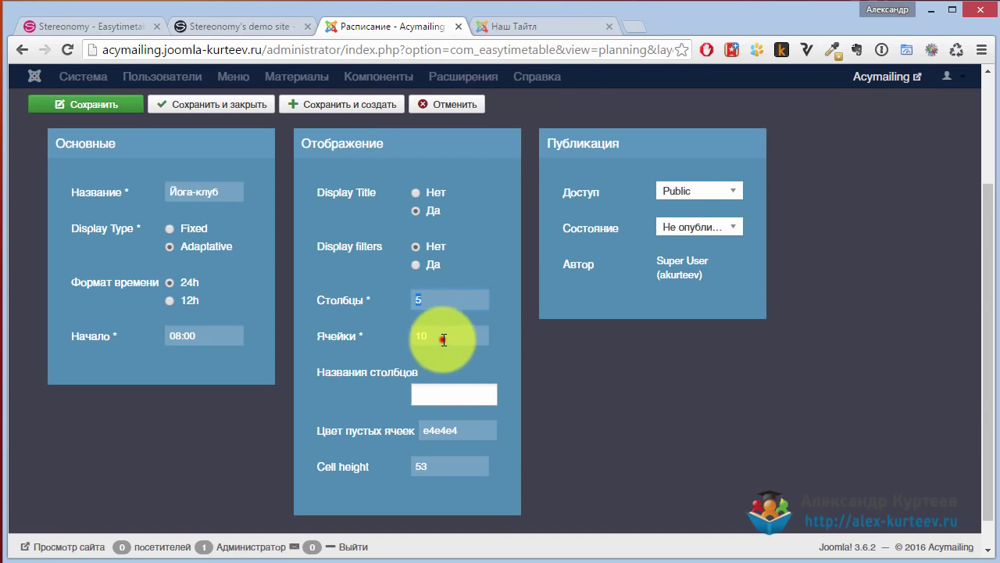
double_click(443, 338)
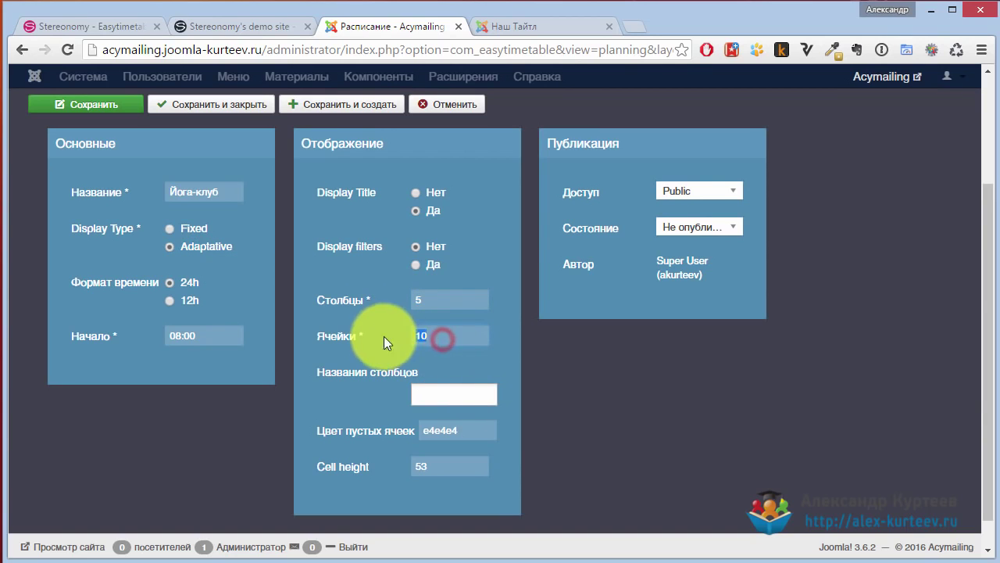
click(419, 397)
click(454, 431)
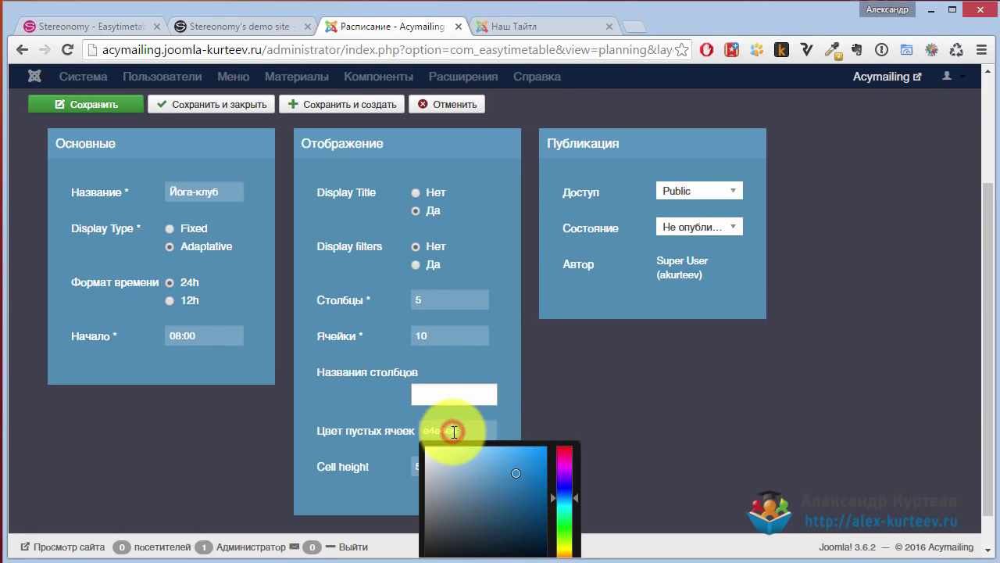
click(628, 425)
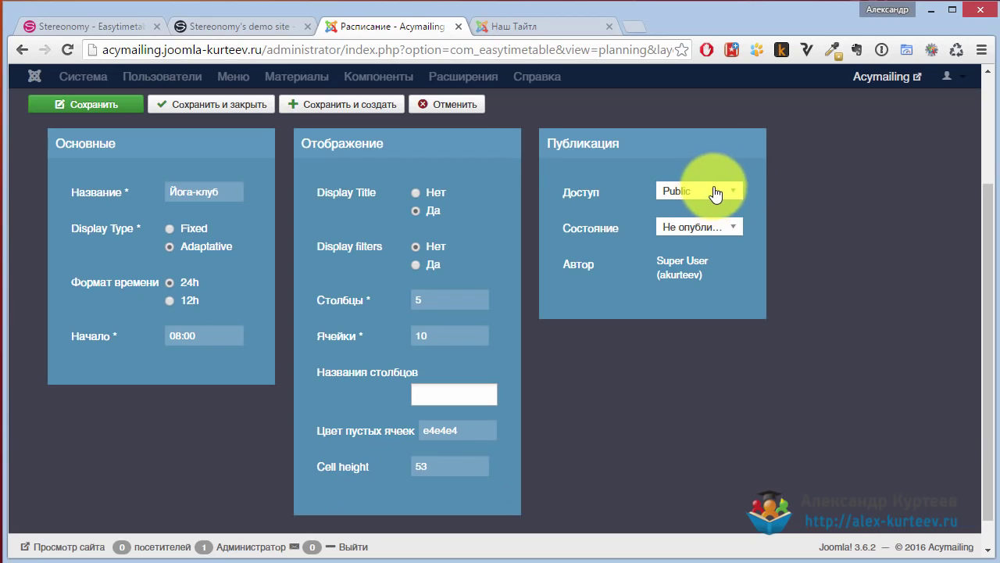
Set the timetable's state to Опубликовано, then save and close it
click(733, 230)
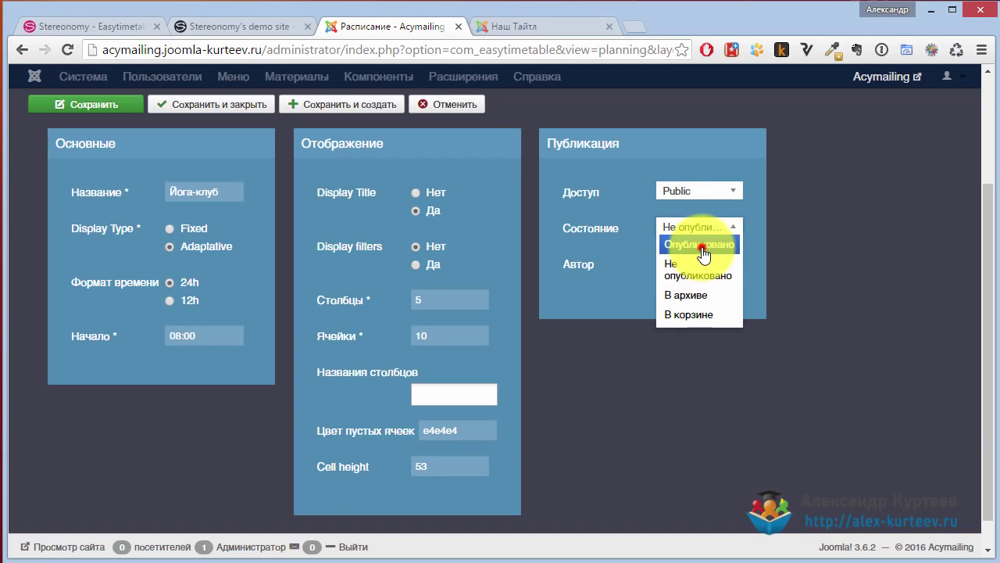
click(703, 248)
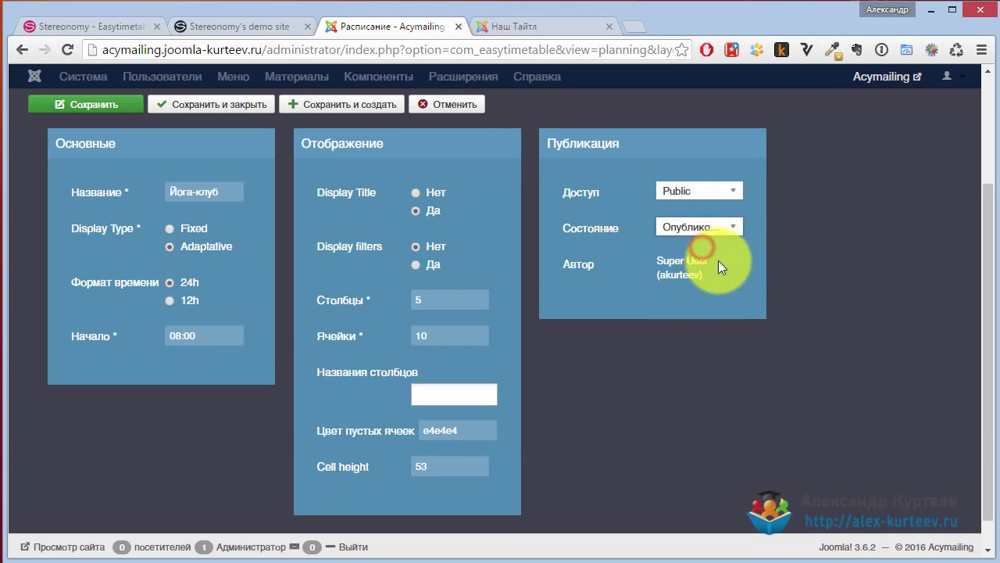
click(200, 111)
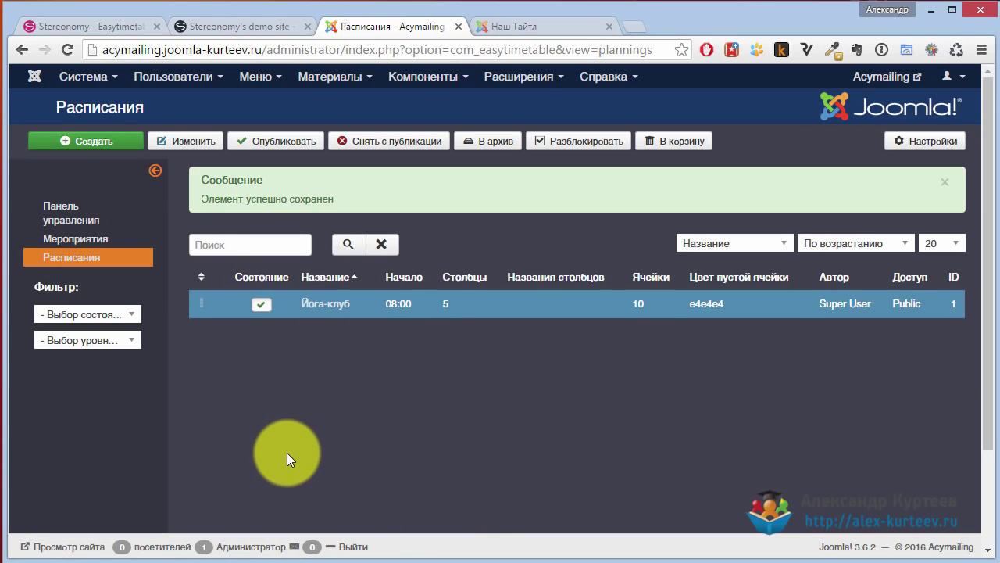
Create a new activity under Мероприятия and name it "Хатха йога"
click(56, 242)
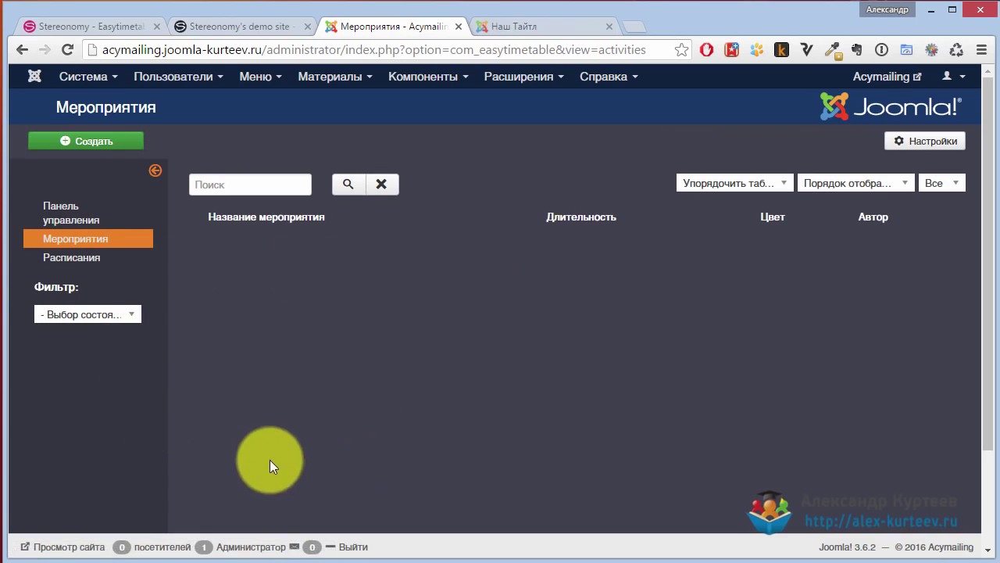
click(89, 143)
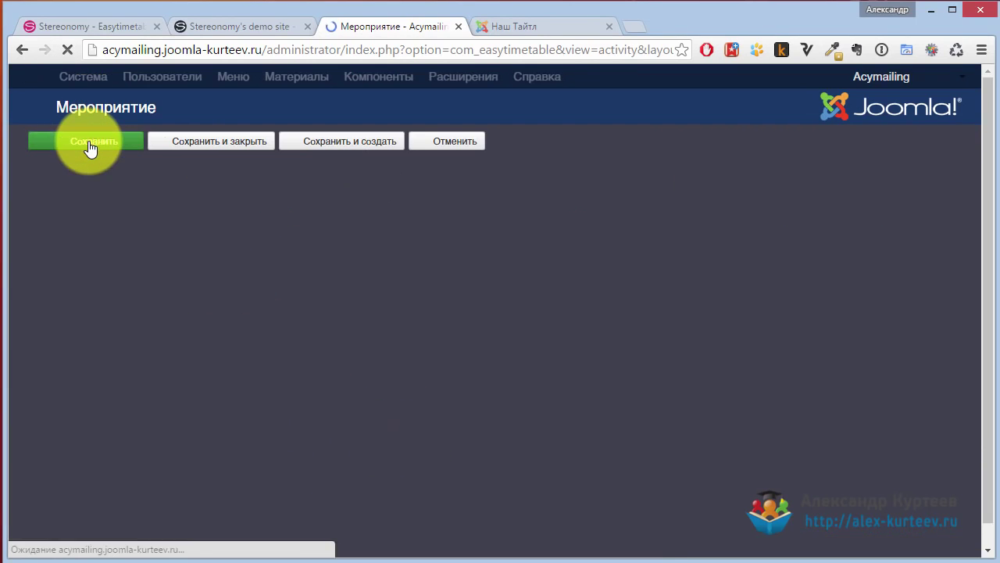
scroll(247, 370, down, 2)
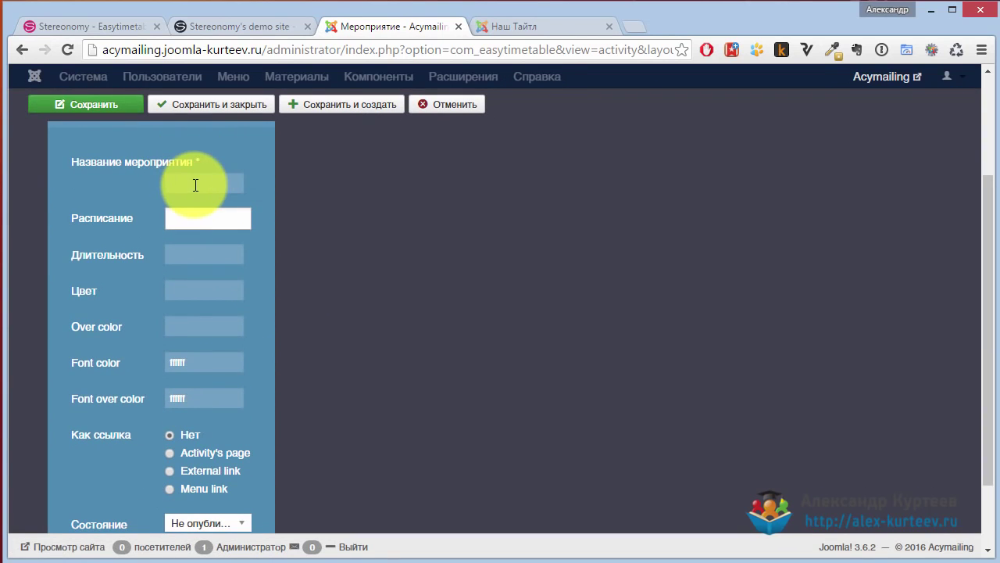
click(194, 182)
text(Хатха йога)
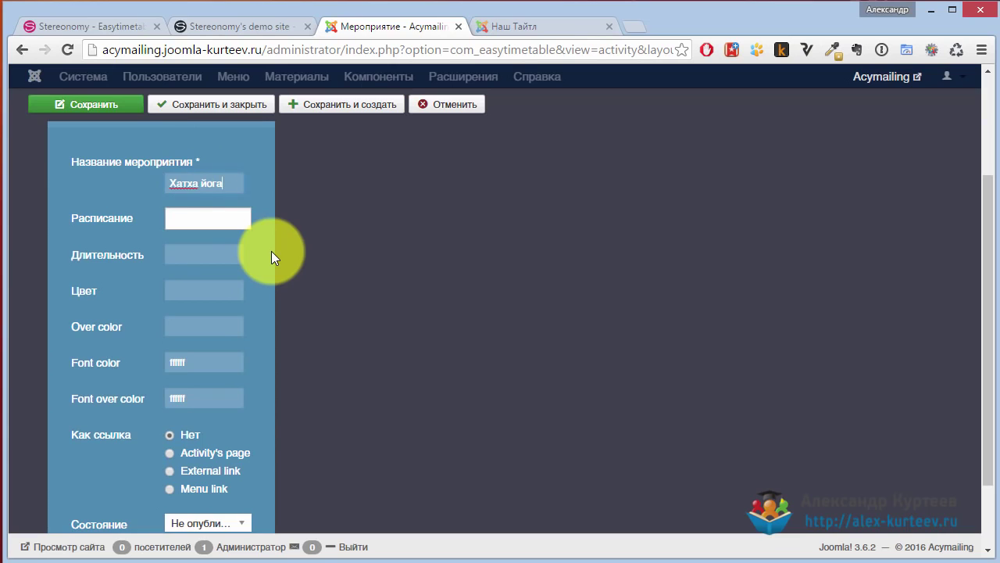
Assign the activity to the Йога-клуб timetable, set its duration to 60 and its colour to green 55c732
click(227, 219)
click(214, 246)
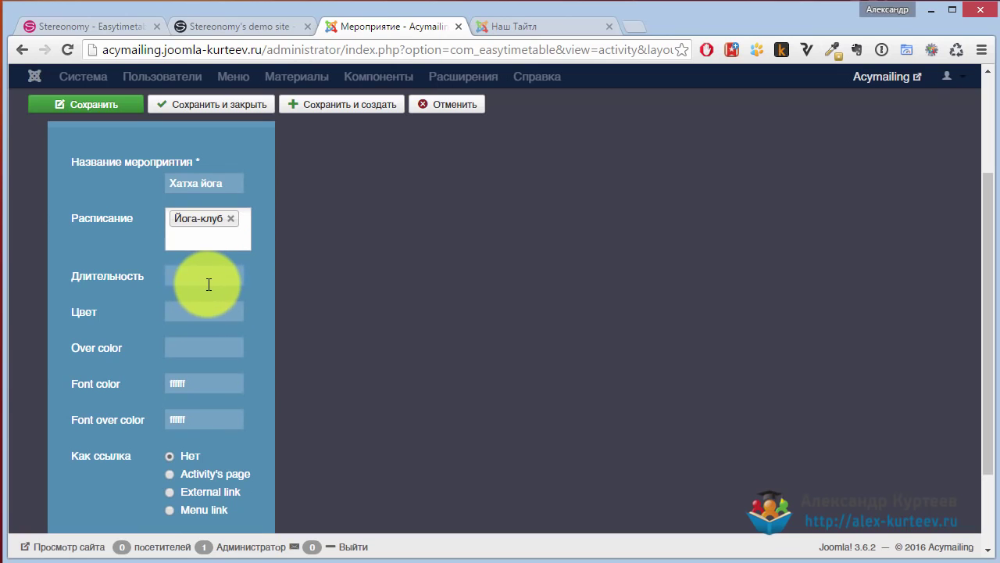
text(60)
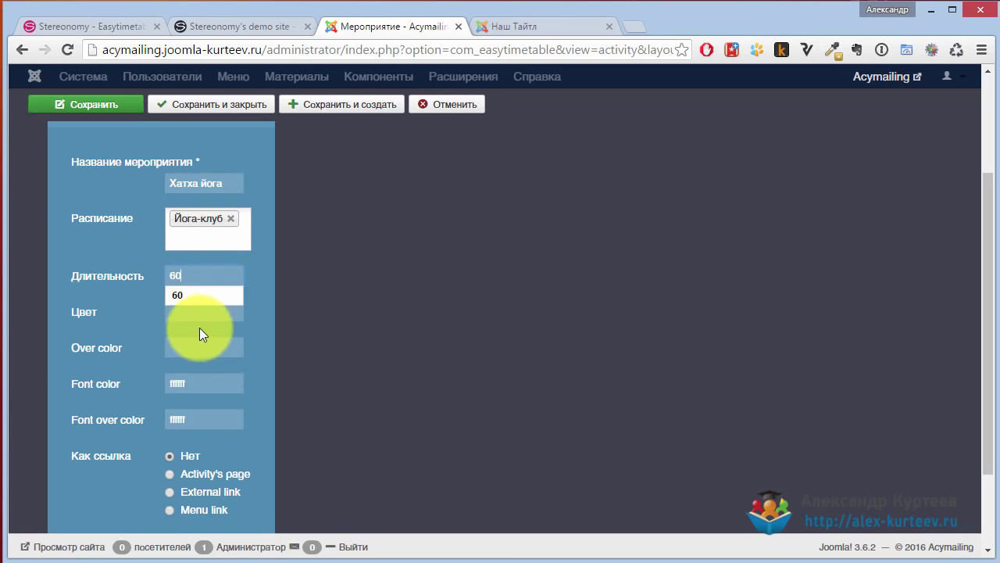
click(210, 317)
drag(316, 390, 322, 412)
click(244, 303)
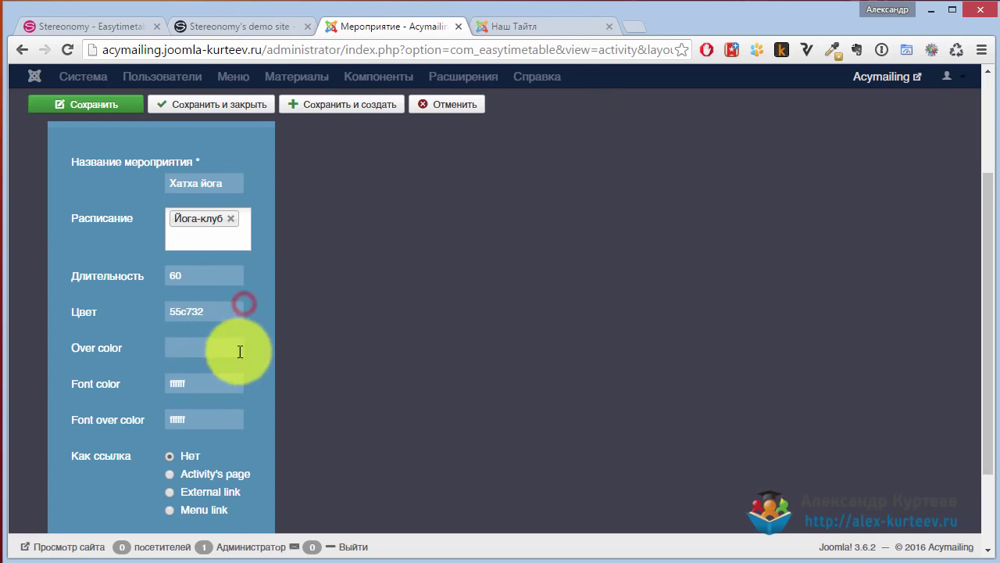
Try to set the activity's Over color, and dismiss the Extended version offer
scroll(211, 359, down, 2)
click(208, 235)
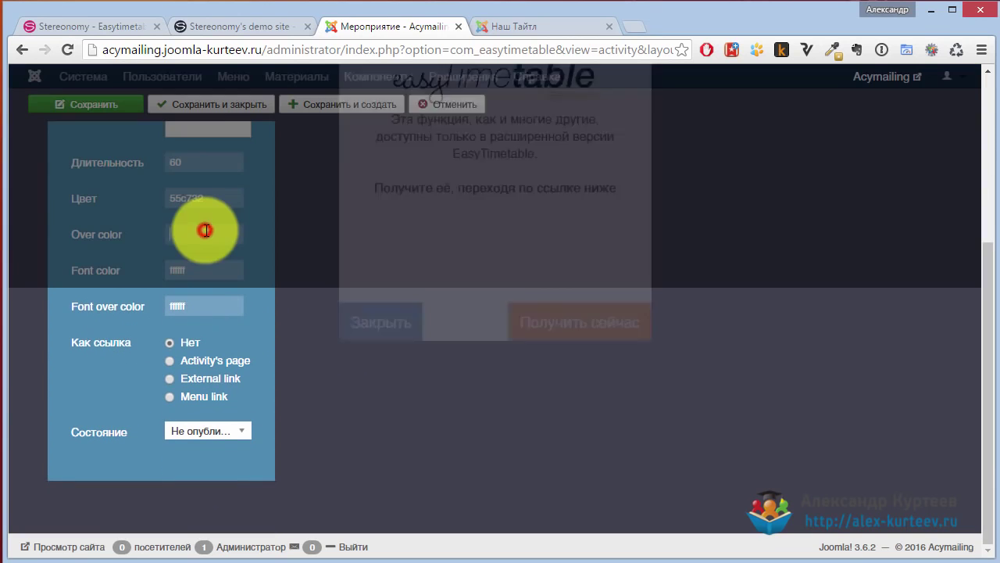
click(404, 467)
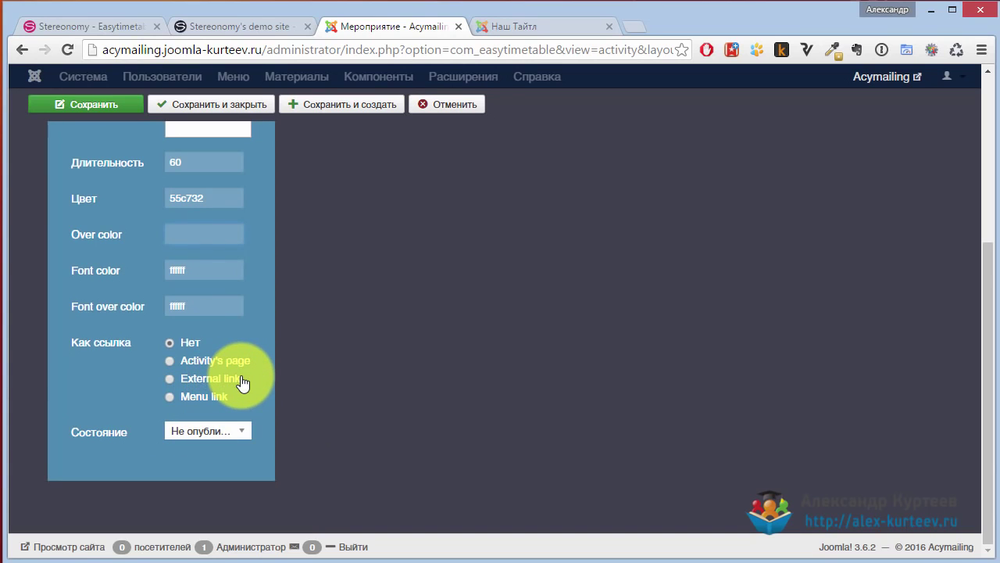
Set the activity's state to Опубликовано
click(227, 432)
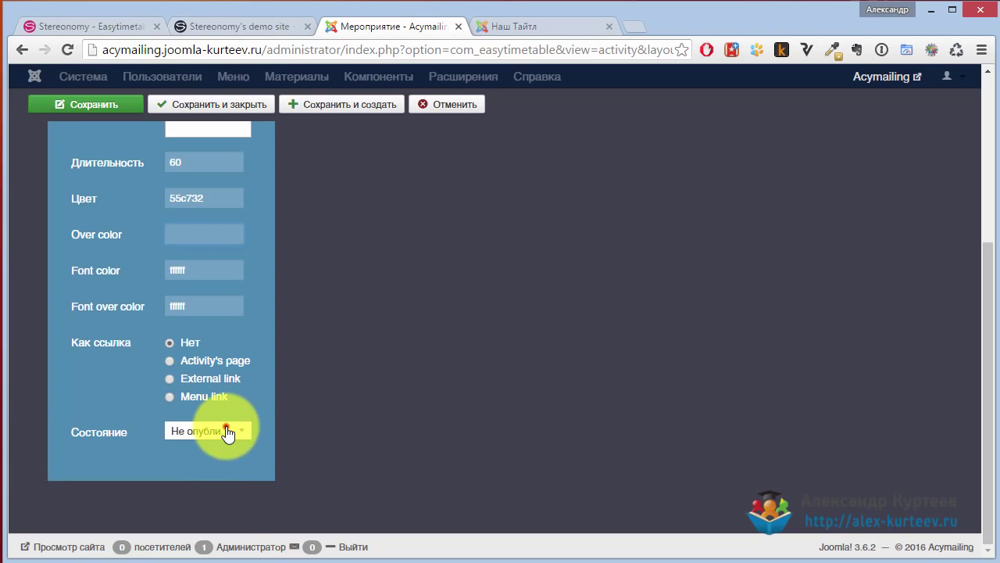
click(207, 451)
Try out the activity's description editor with a couple of trial characters and delete them
scroll(246, 443, up, 4)
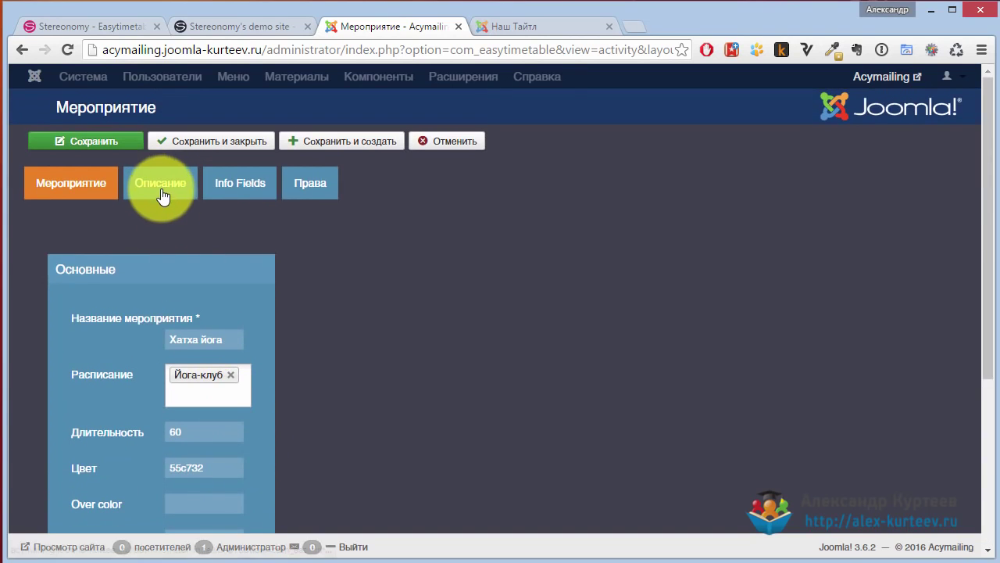
click(163, 193)
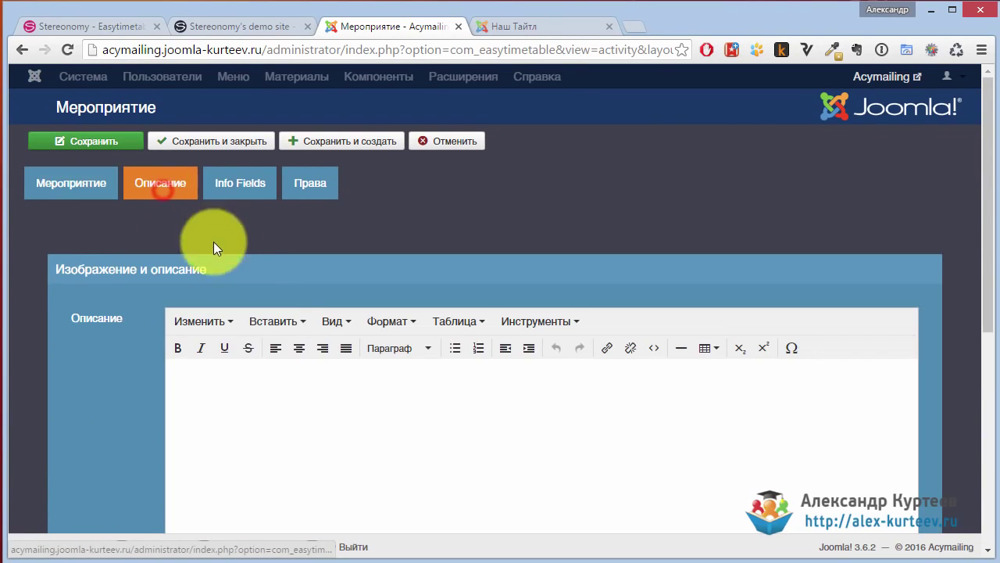
click(237, 405)
text(ыв)
key(BackSpace)
key(BackSpace)
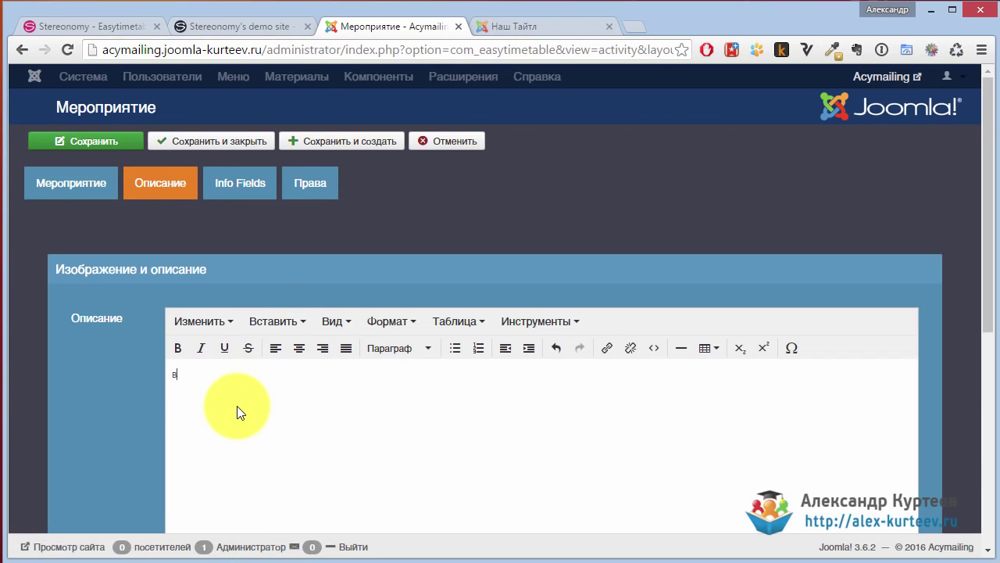
Try to create an info field for the activity, and dismiss the Extended version offer
click(239, 181)
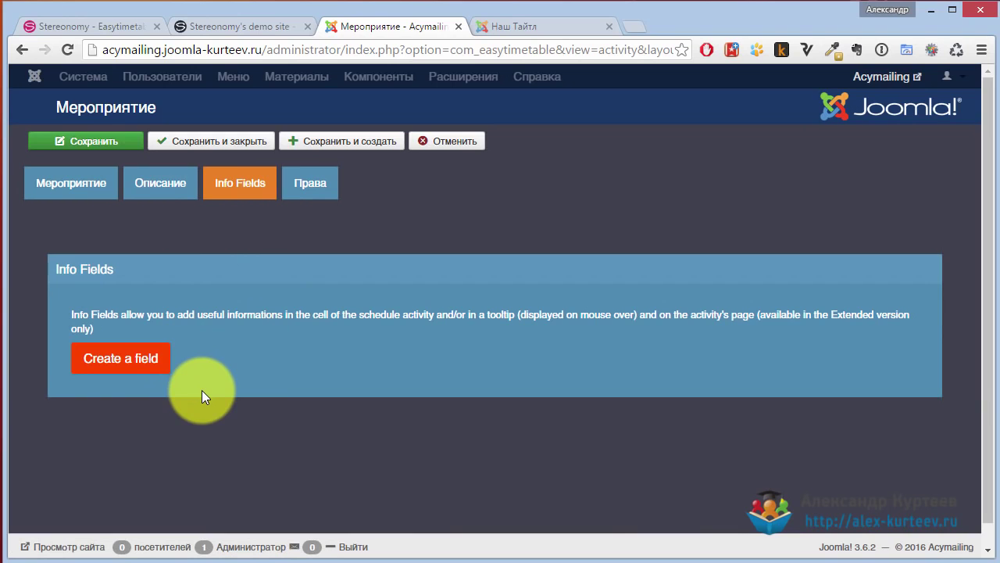
click(136, 364)
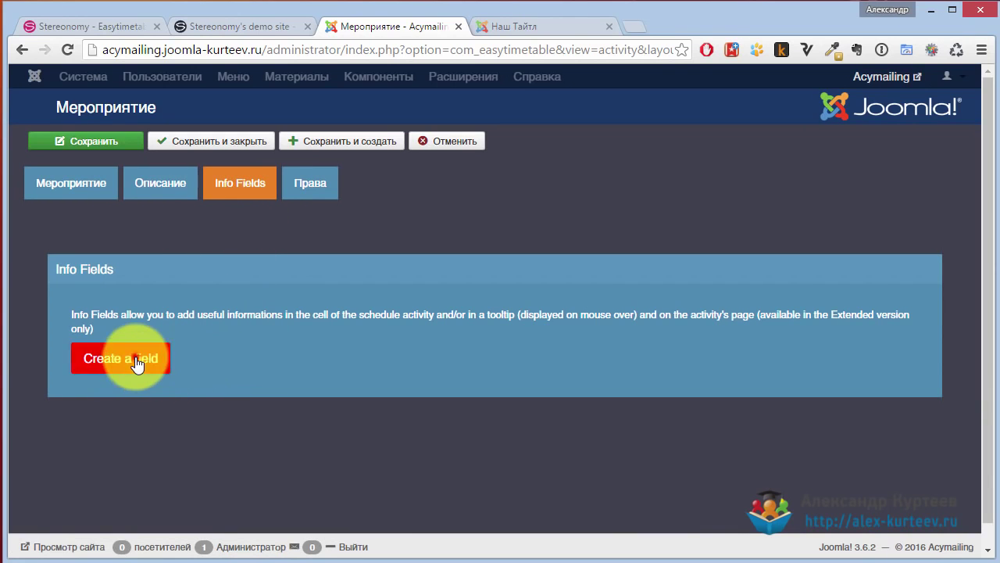
click(396, 465)
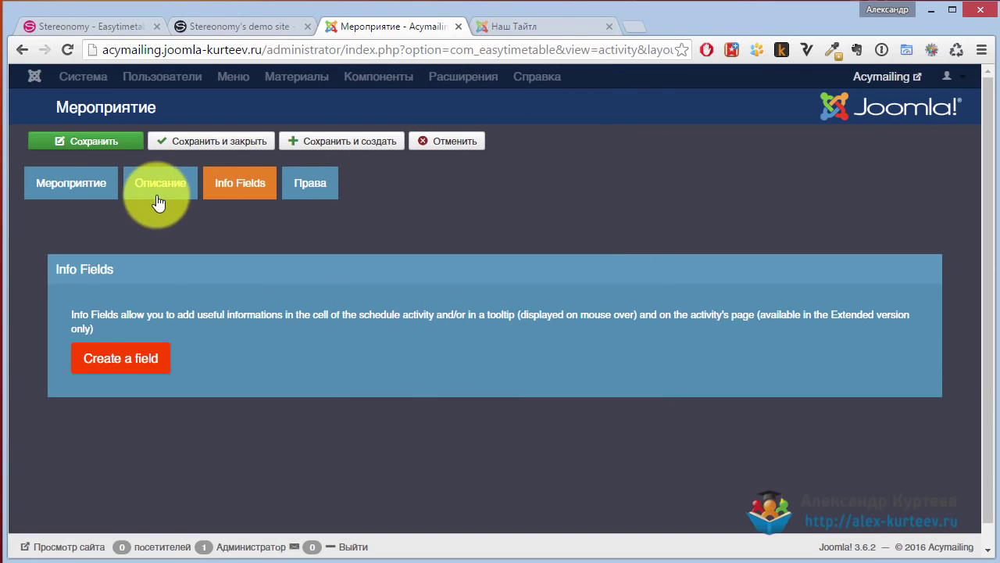
Return to the activity's main settings, save and review the "Хатха йога" activity, and close it
click(164, 188)
click(82, 188)
click(125, 147)
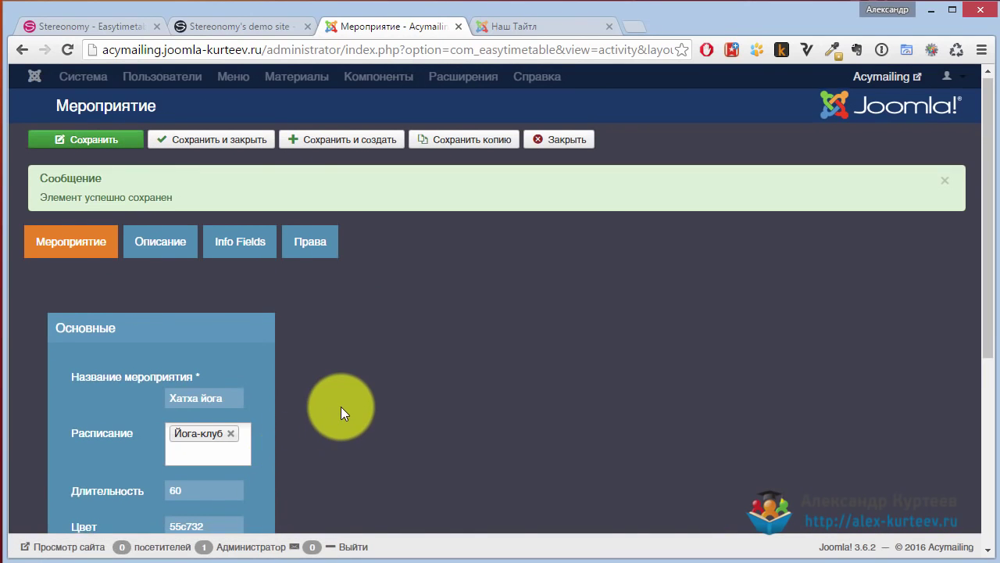
scroll(340, 407, down, 4)
scroll(341, 406, up, 2)
scroll(251, 309, up, 3)
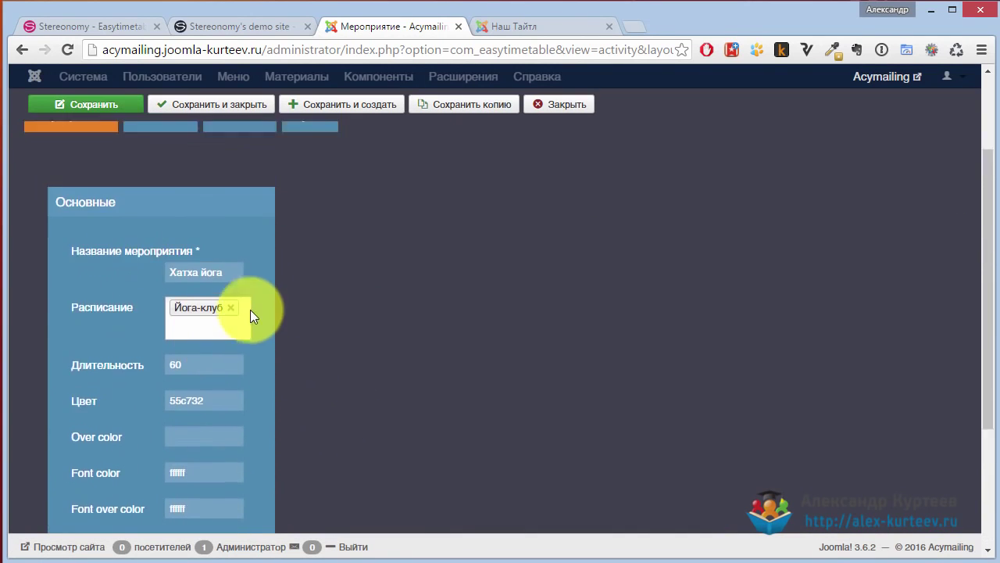
click(204, 139)
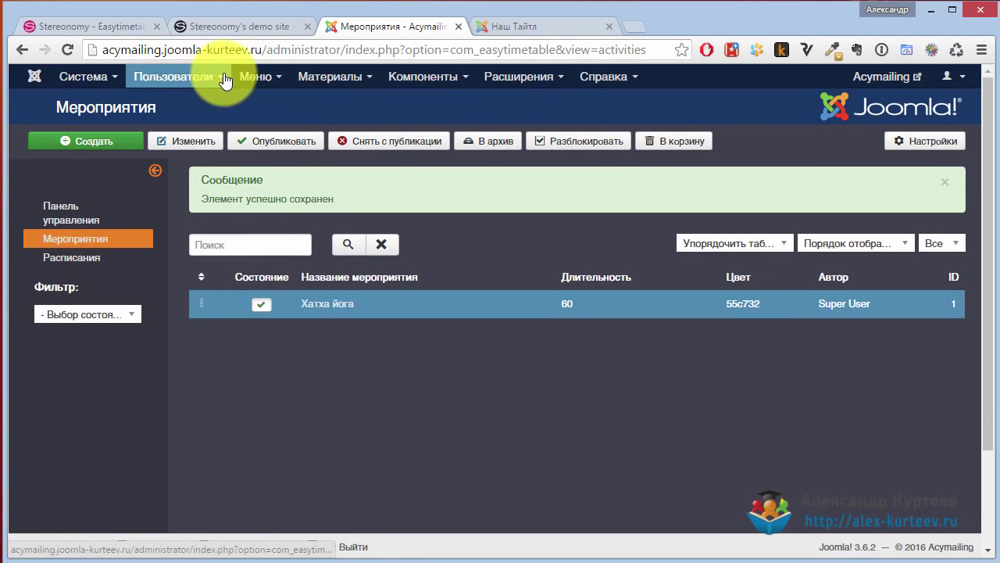
Create a new menu item in Main Menu and title it "Расписание"
click(258, 78)
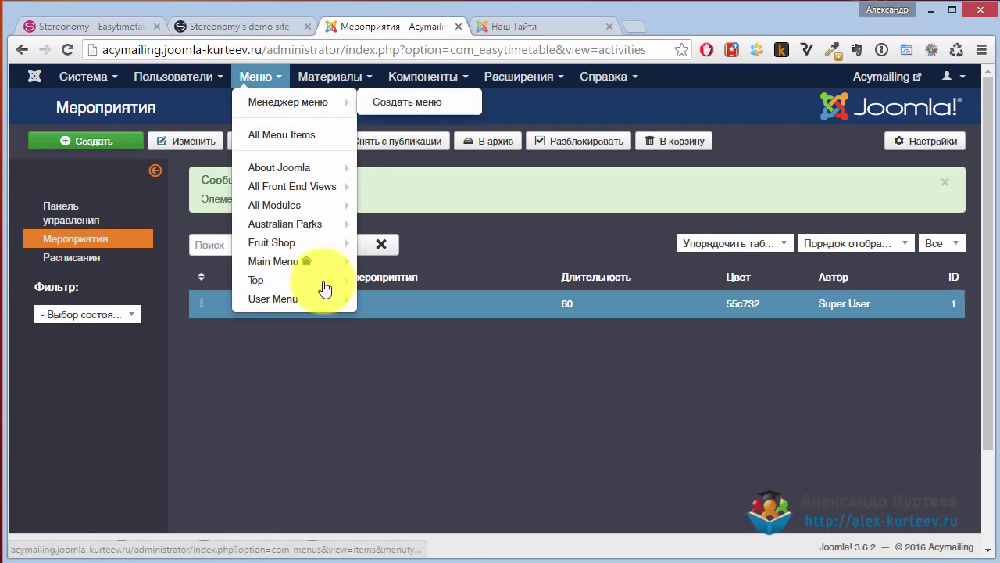
mouse_move(334, 264)
click(383, 264)
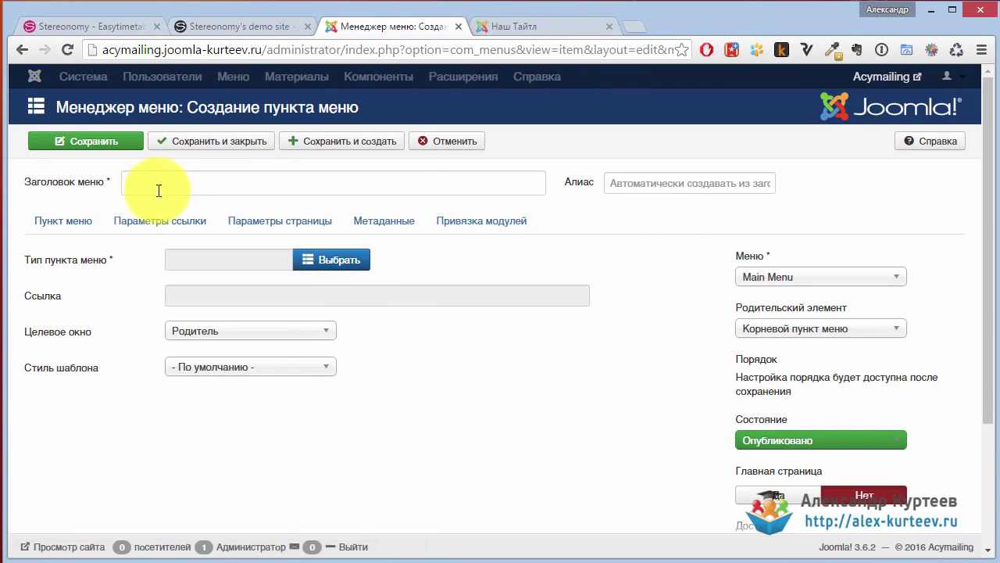
click(164, 184)
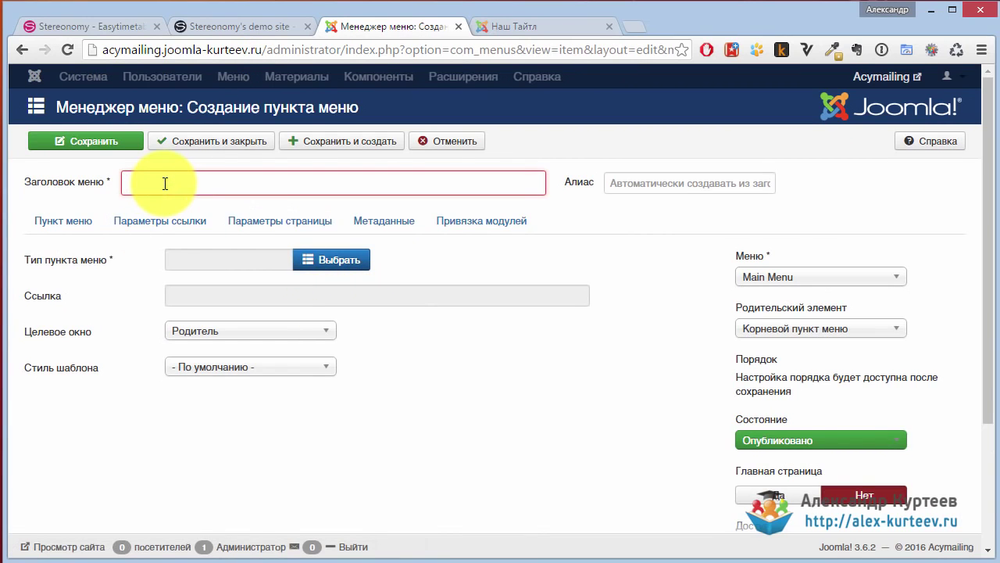
text(Рас)
click(156, 204)
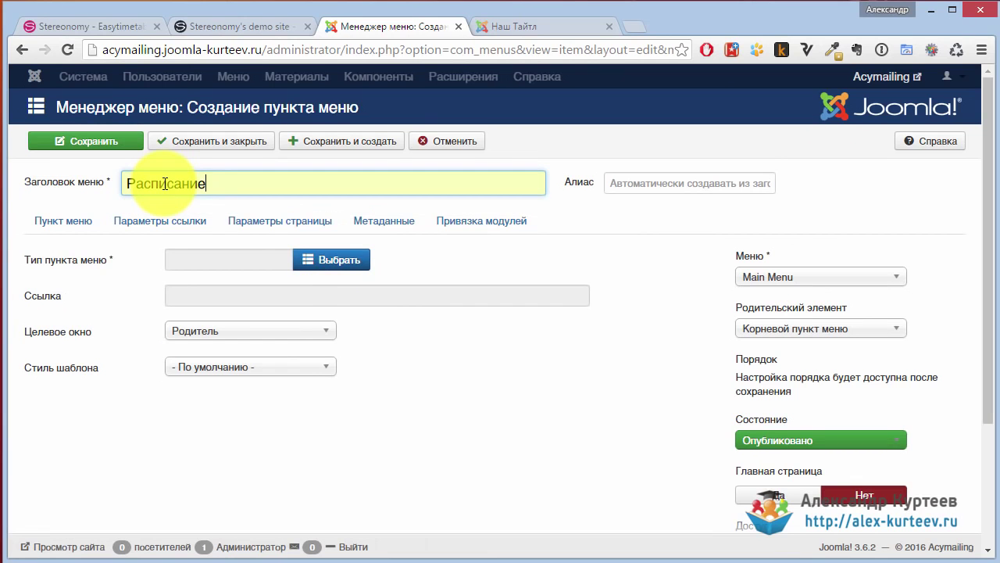
Set the menu item's type to Единичное Расписание from Easy Timetable and save the item
click(331, 261)
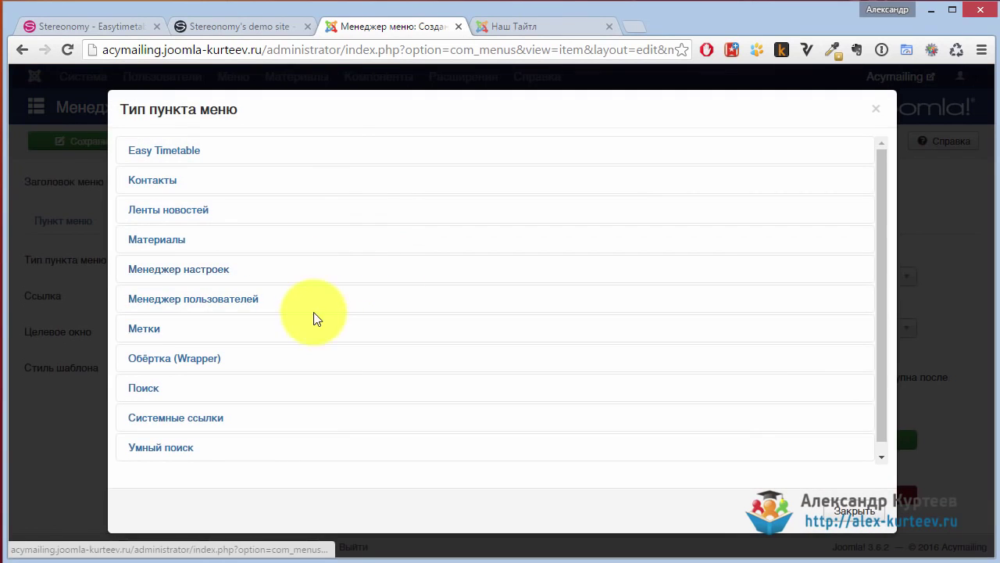
click(193, 159)
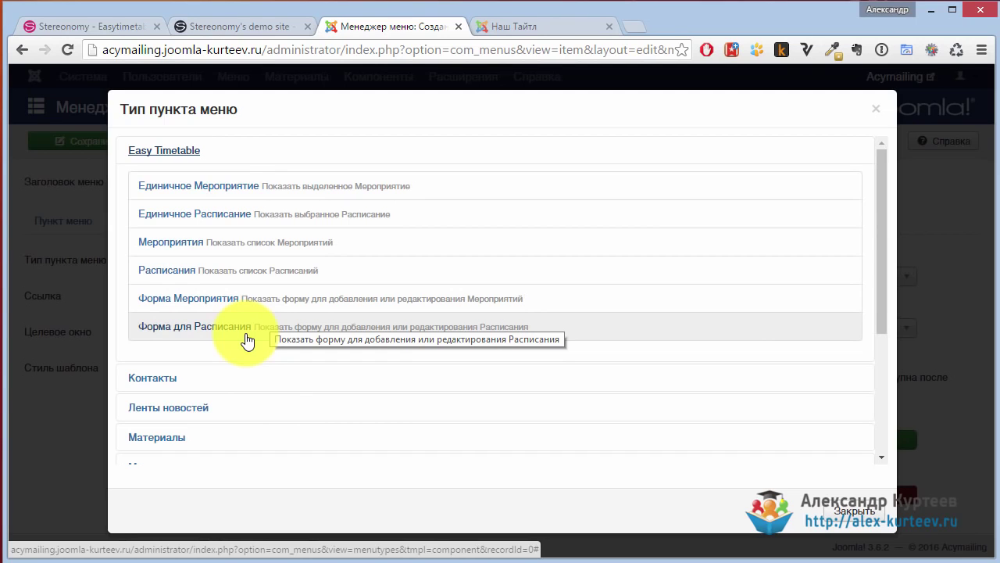
click(233, 215)
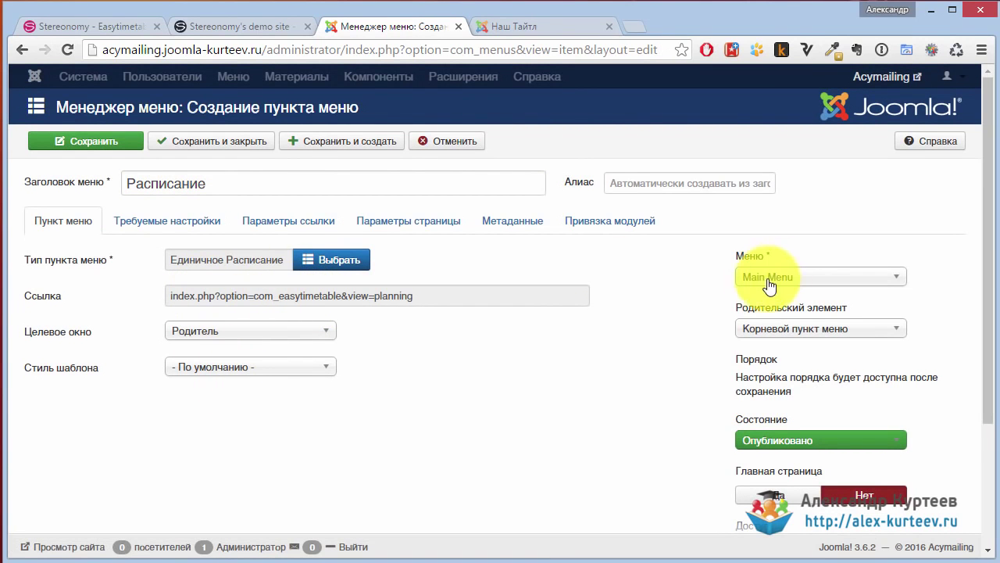
click(86, 135)
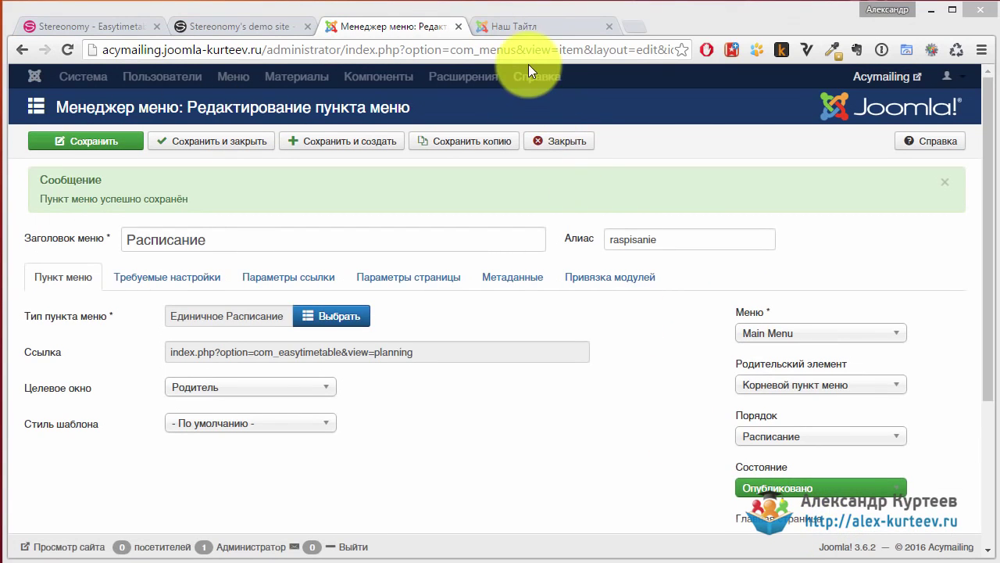
Open the Расписание page from the Main Menu on the public site and examine the displayed timetable
click(536, 24)
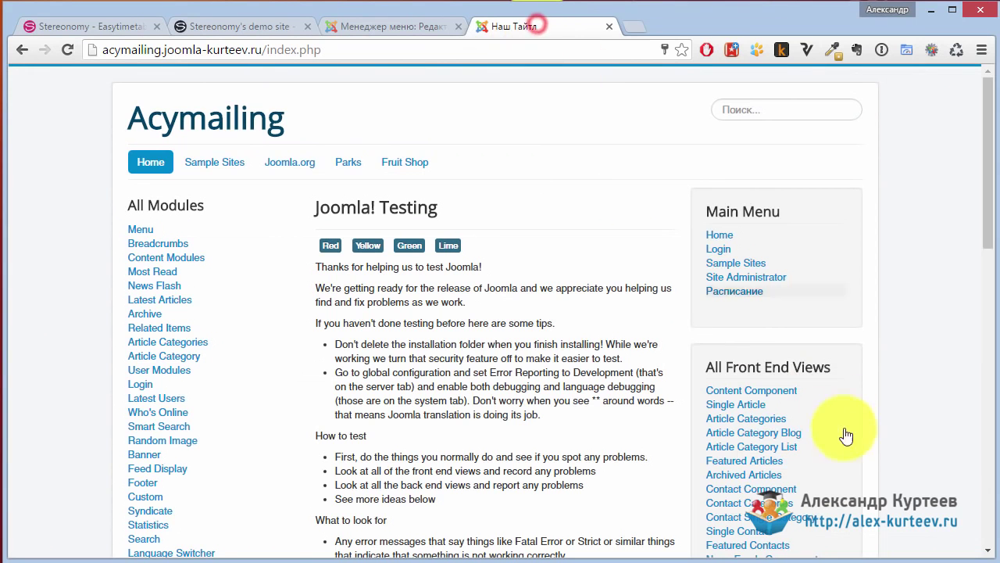
click(732, 293)
scroll(343, 392, down, 4)
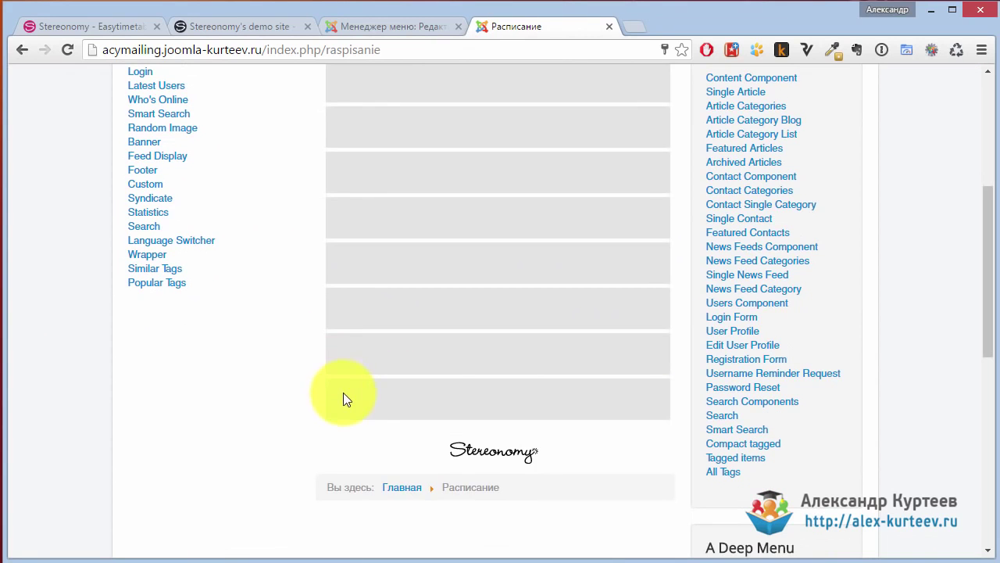
scroll(329, 455, up, 4)
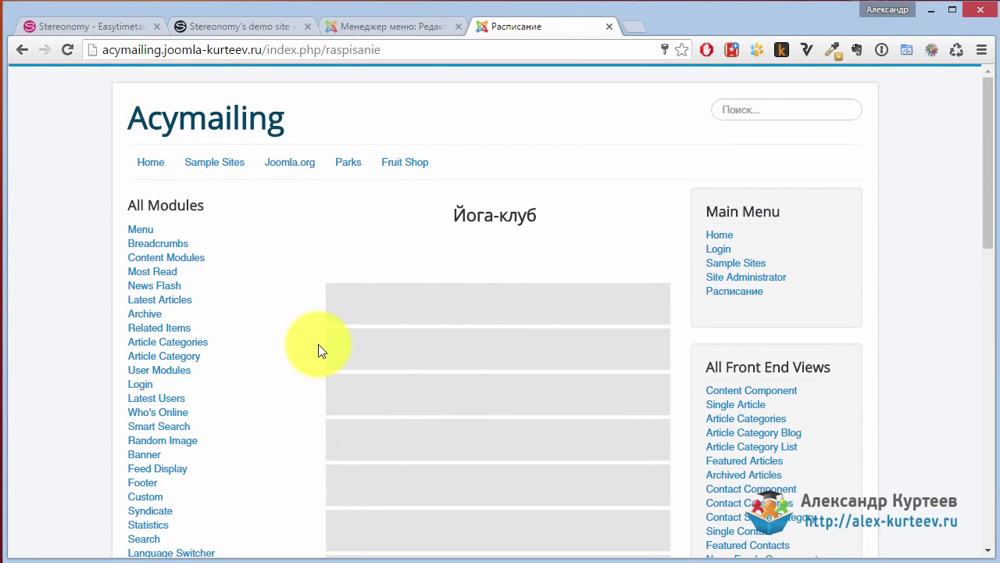
Close the menu item in the Joomla administration and open Easy Timetable's Йога-клуб timetable for editing
click(373, 30)
click(567, 141)
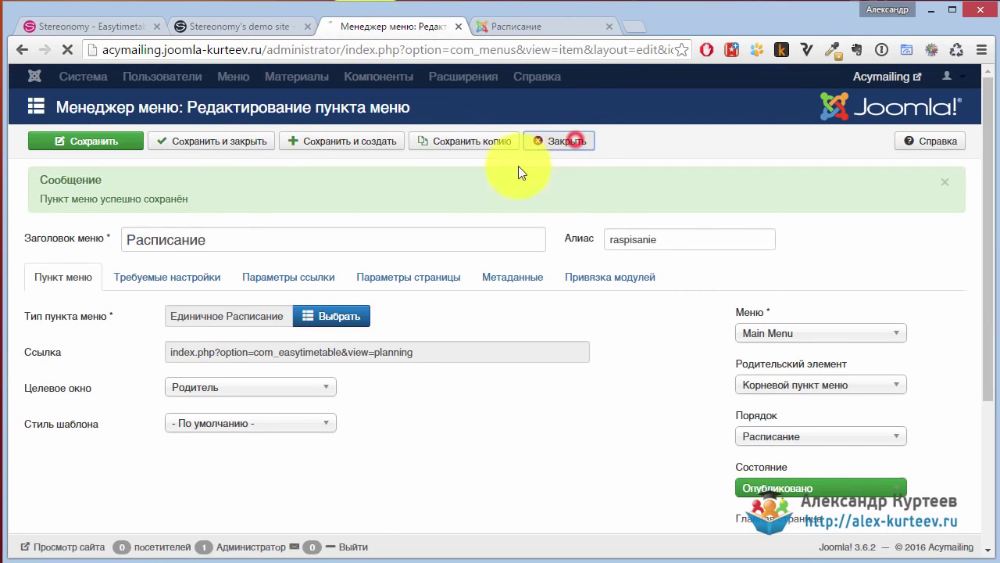
click(426, 76)
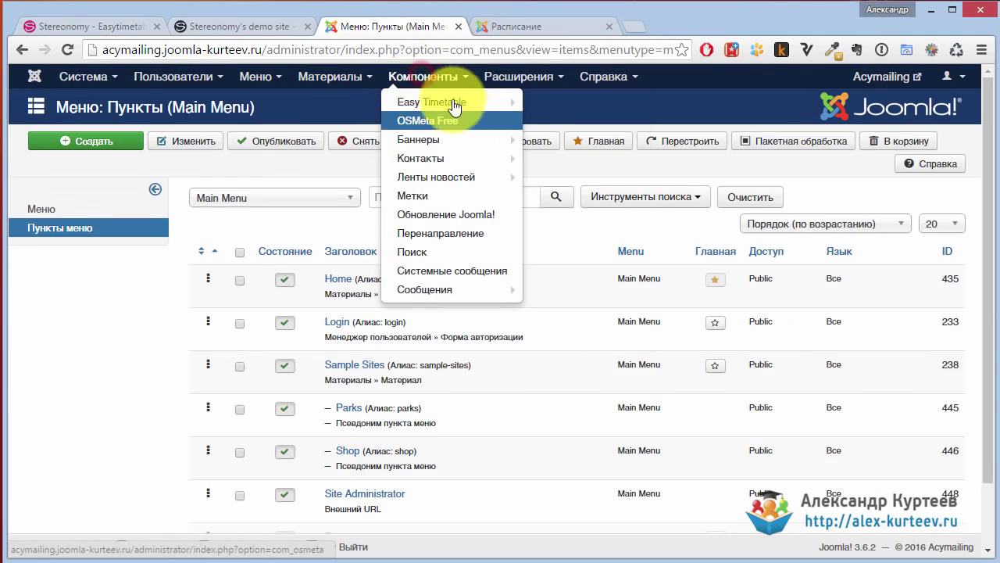
mouse_move(453, 103)
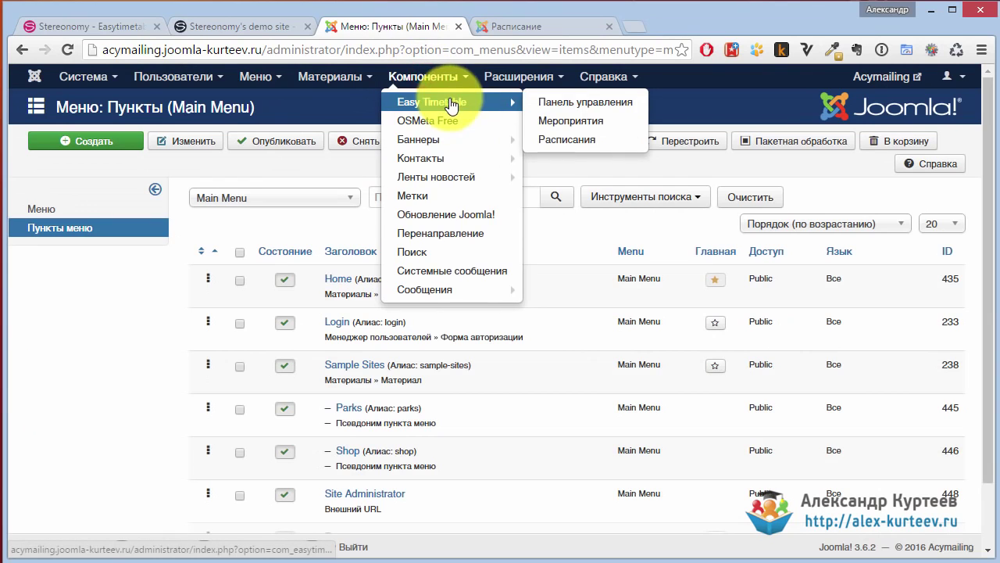
click(596, 141)
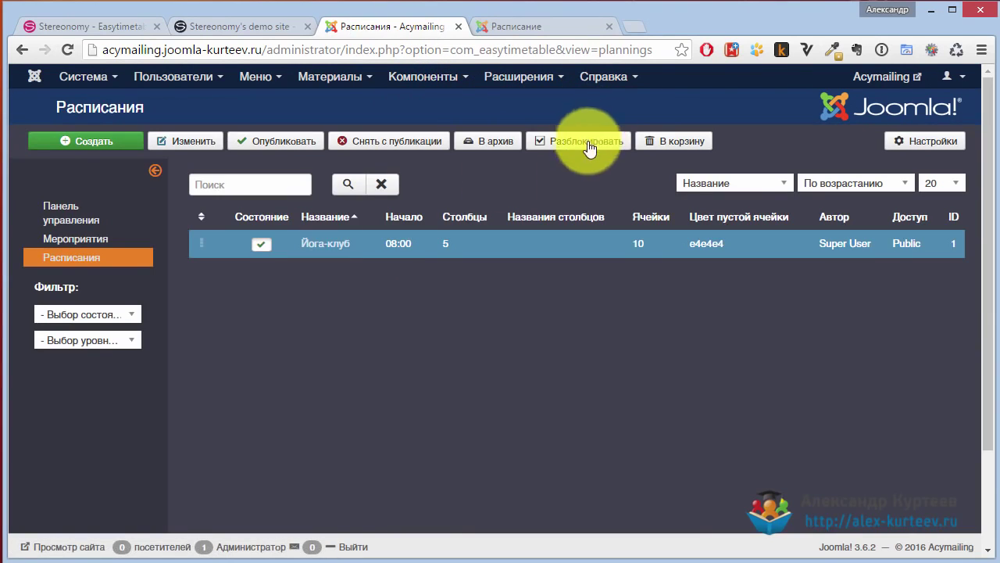
click(325, 249)
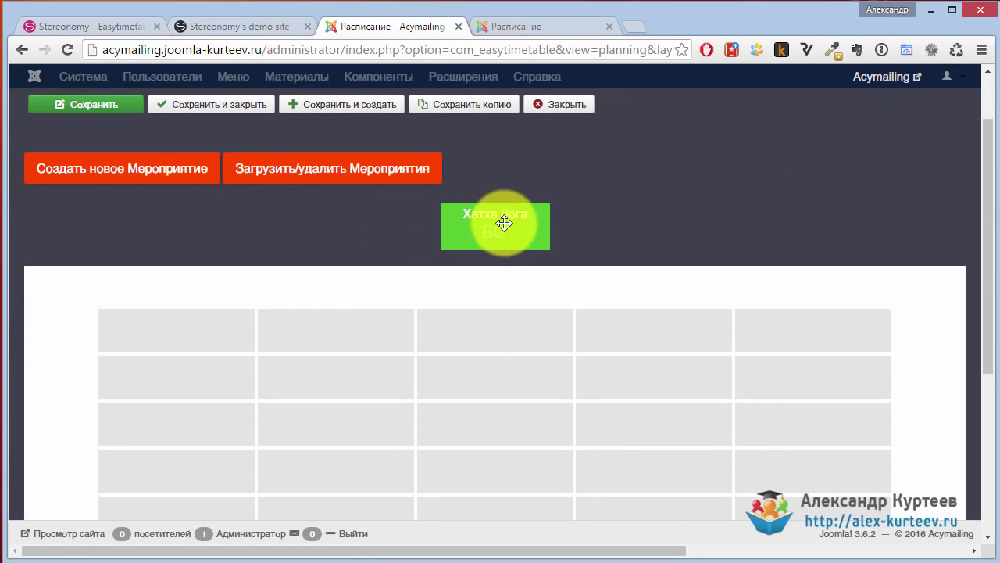
Place "Хатха йога" in the grid's first column at 08:00–09:00 and in the third and fourth columns at 09:00–10:00
drag(487, 227, 181, 356)
scroll(474, 179, down, 2)
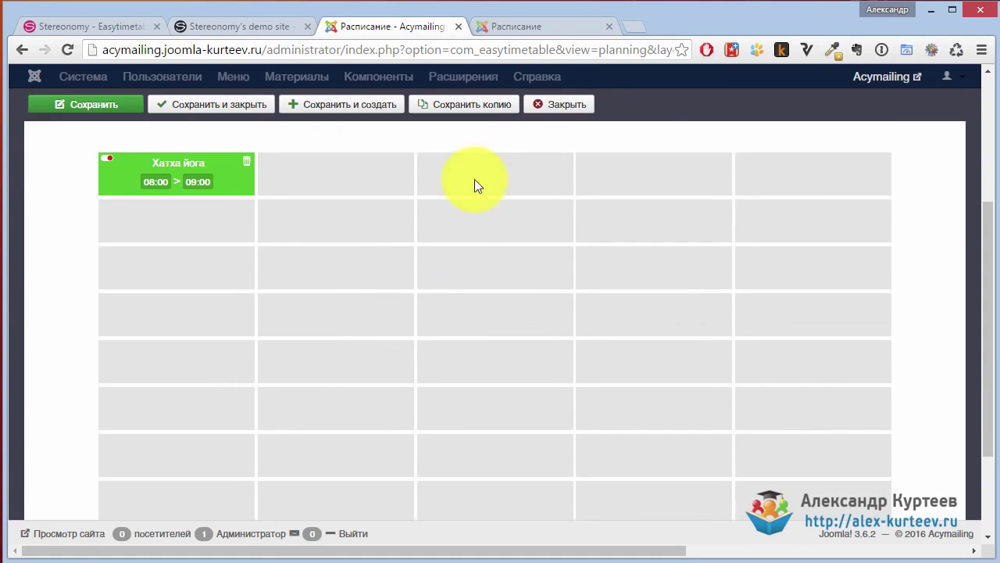
scroll(500, 219, up, 3)
drag(511, 305, 672, 467)
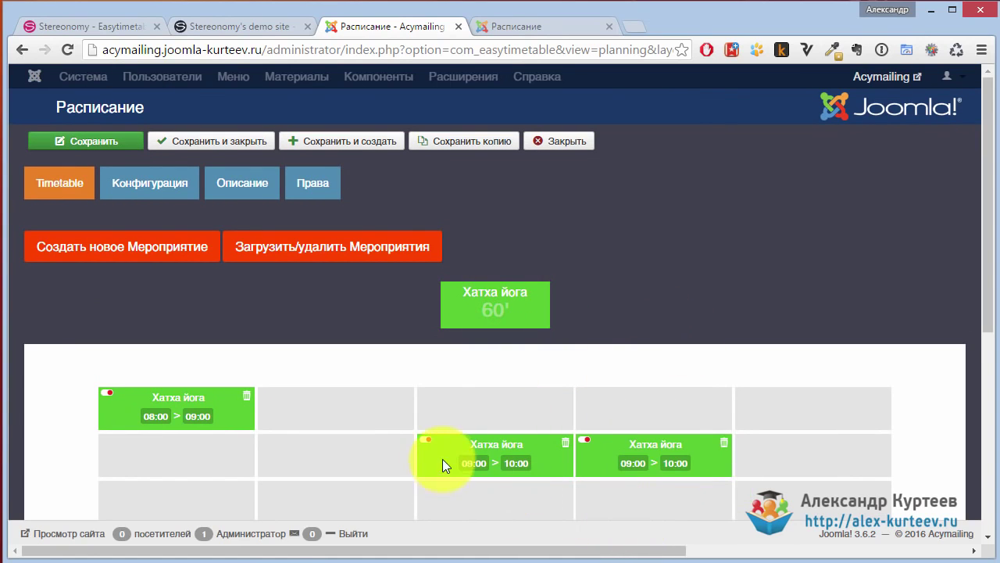
Enable all three "Хатха йога" activities placed in the timetable grid
click(425, 440)
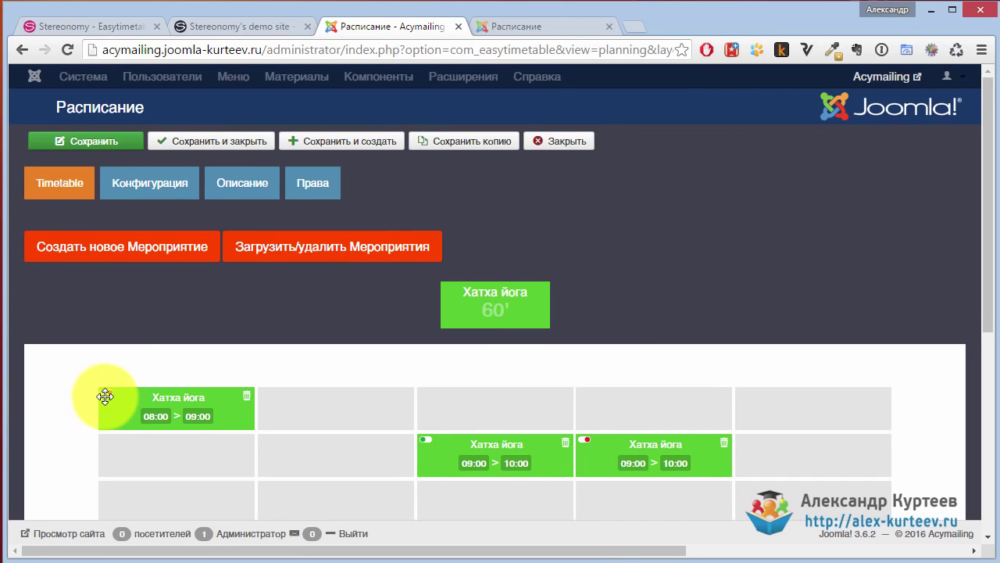
click(107, 398)
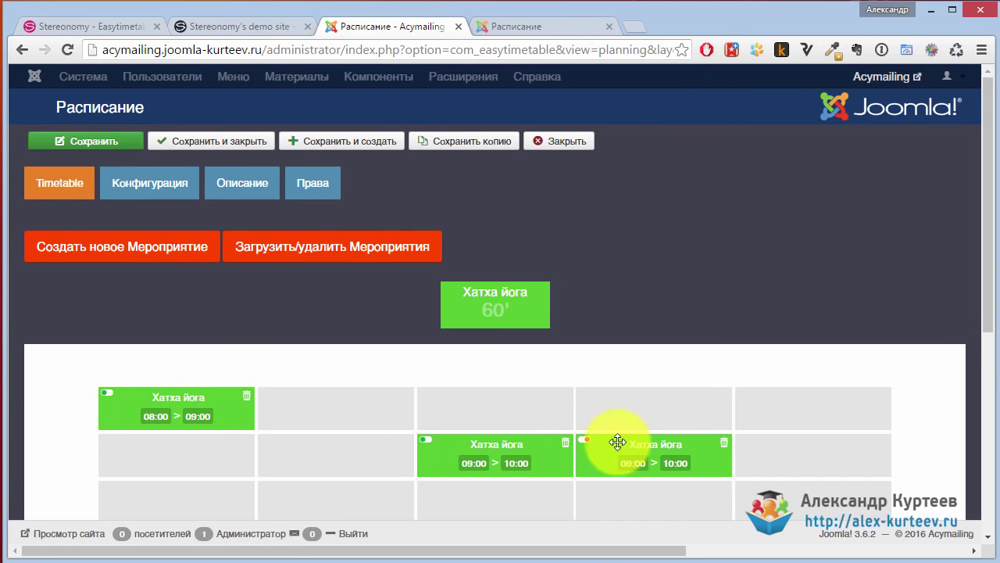
click(584, 443)
Try to set the end time of the "Хатха йога" activities in the grid's first and third columns to 12:00
scroll(452, 404, down, 2)
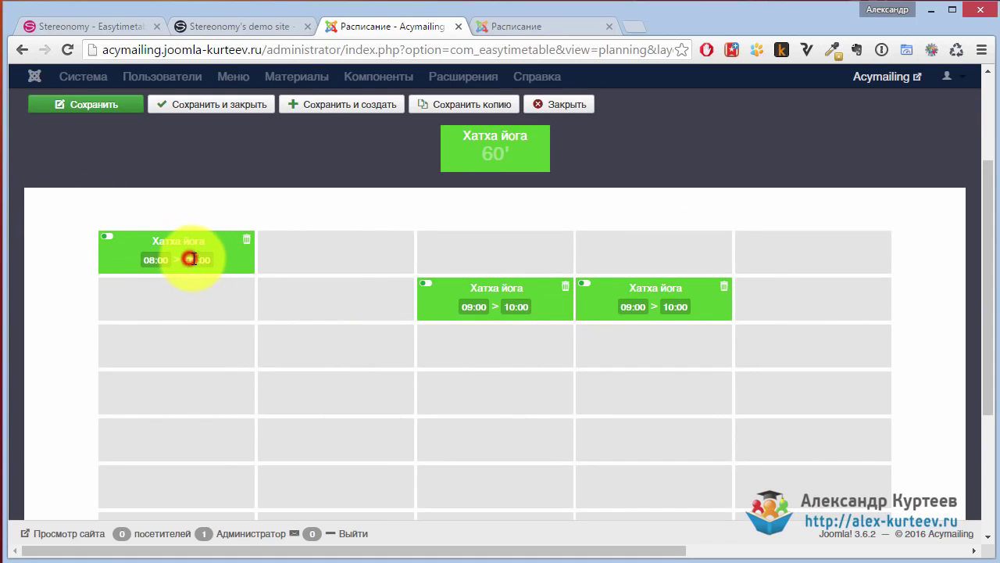
click(190, 259)
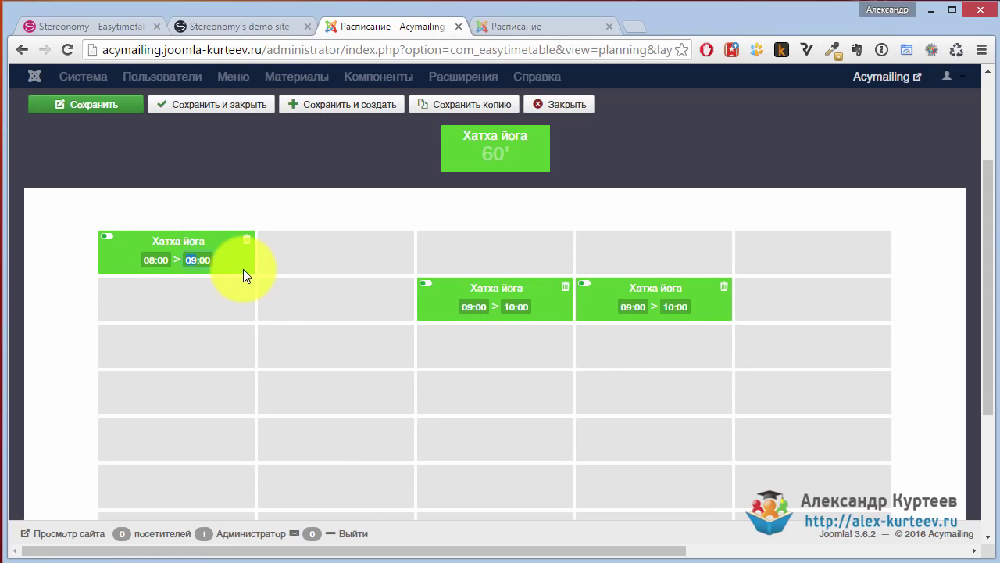
text(12)
click(229, 261)
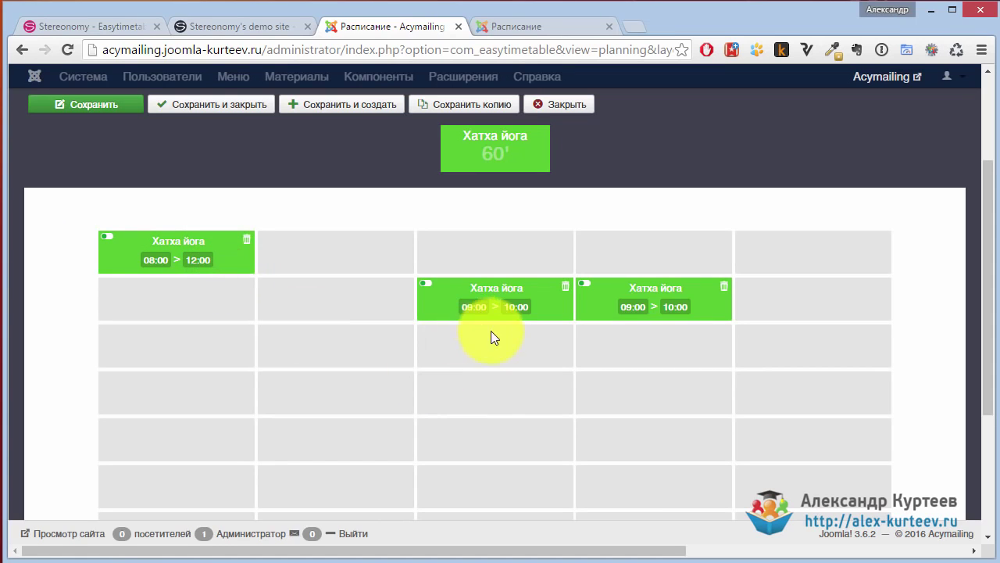
click(474, 306)
click(518, 303)
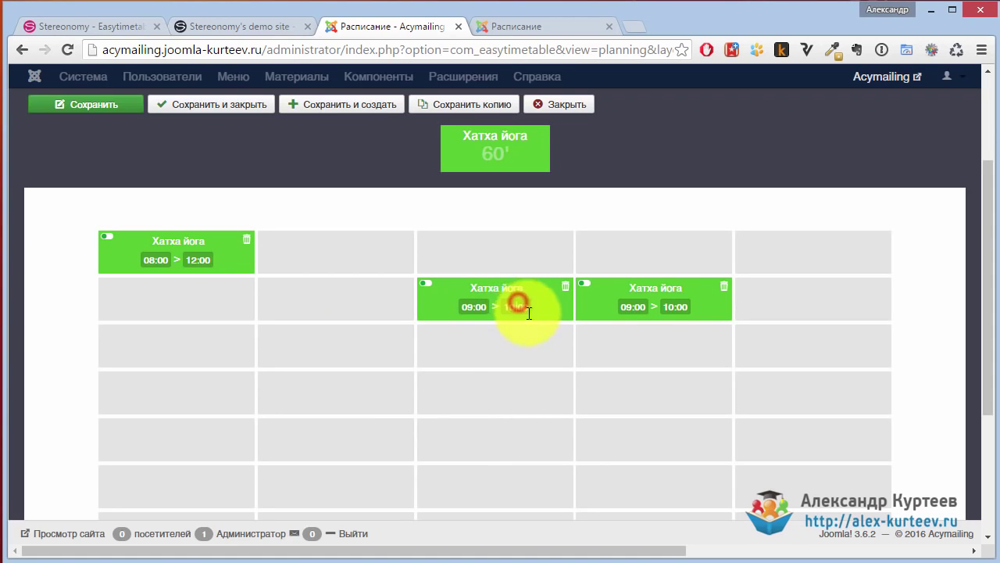
text(12)
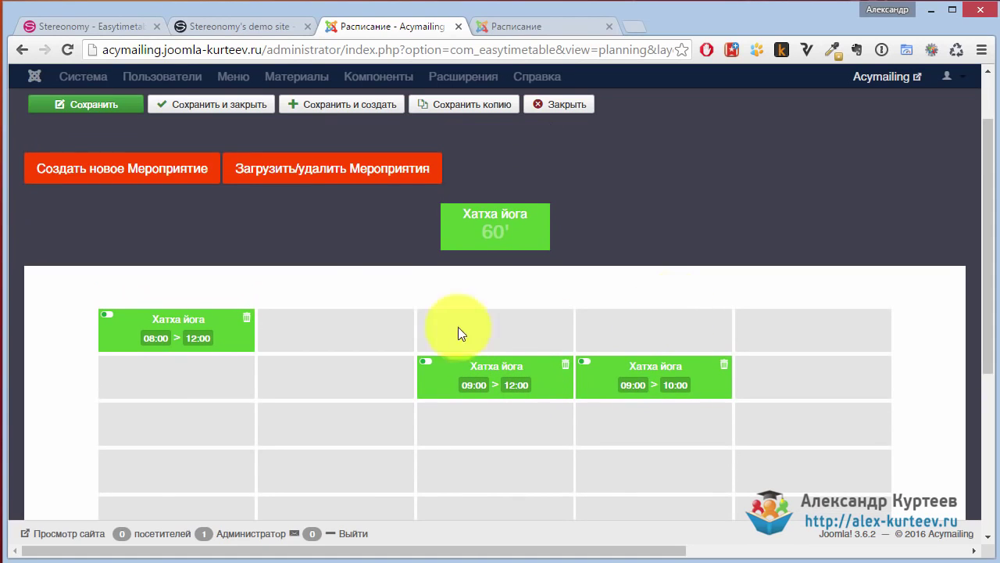
Save the timetable and reload the public Расписание page to examine the placed activities and the page layout
click(87, 104)
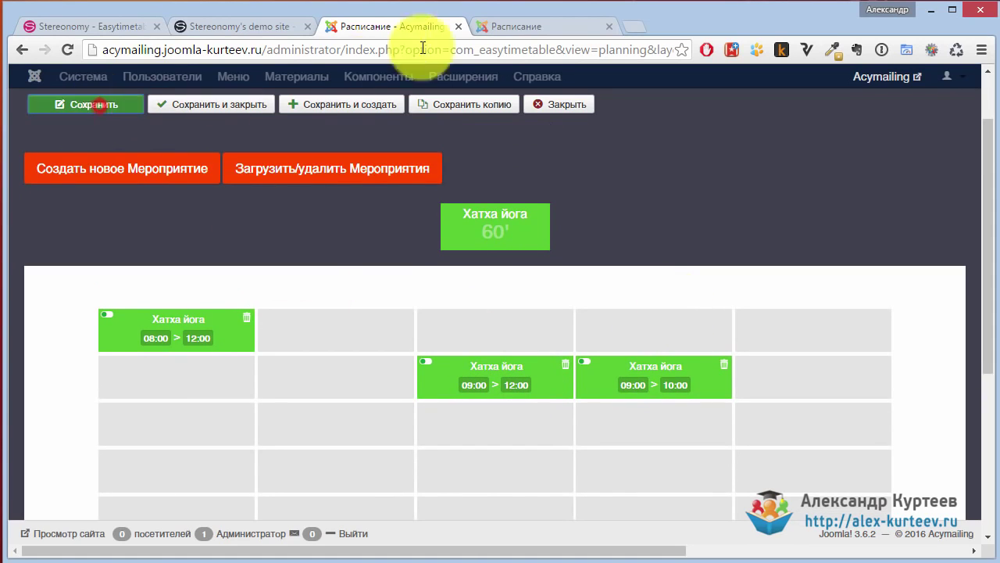
click(517, 28)
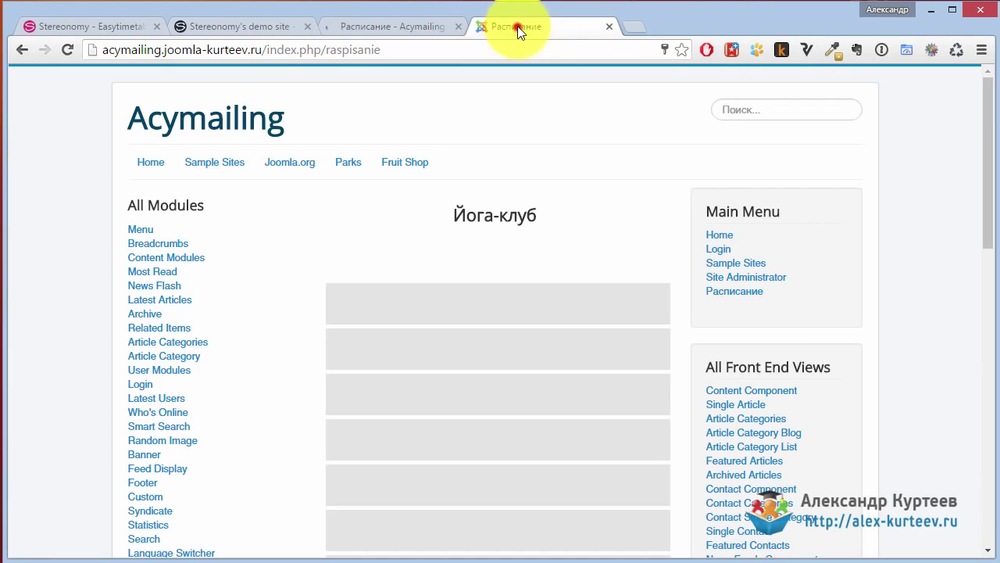
click(68, 51)
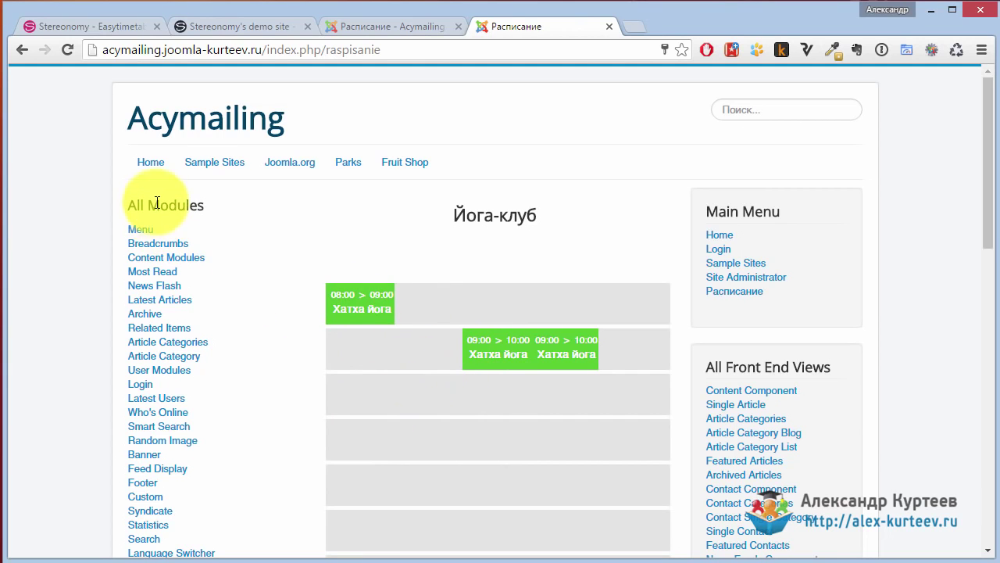
drag(136, 203, 200, 203)
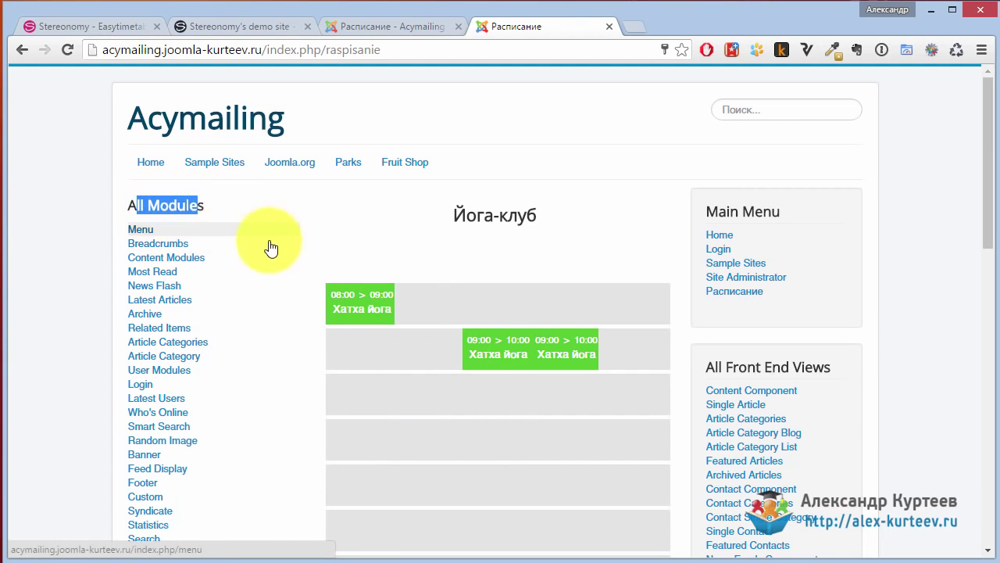
scroll(268, 257, down, 2)
scroll(268, 274, up, 2)
Close the timetable in the Joomla administration and search the site modules for "all"
click(381, 26)
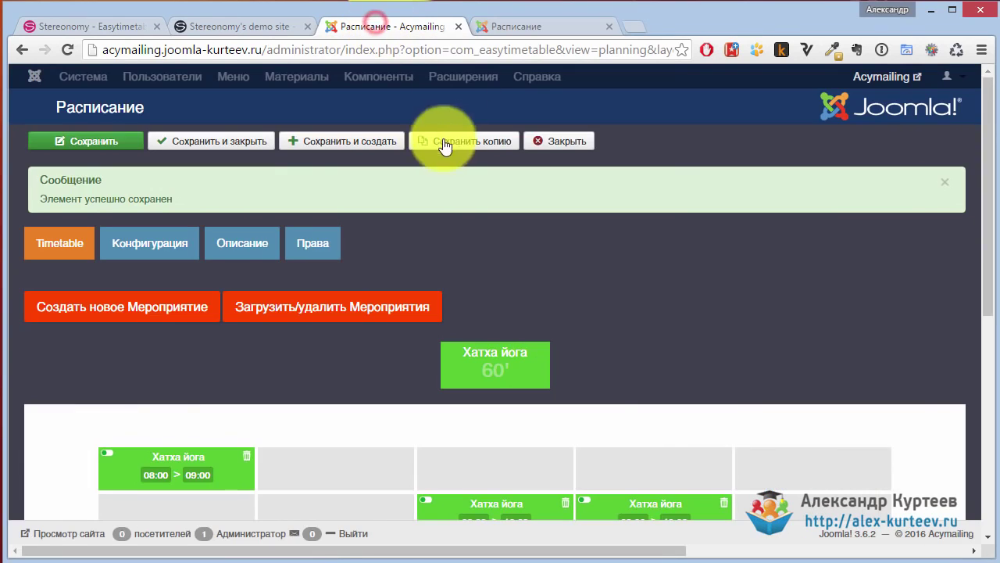
click(557, 140)
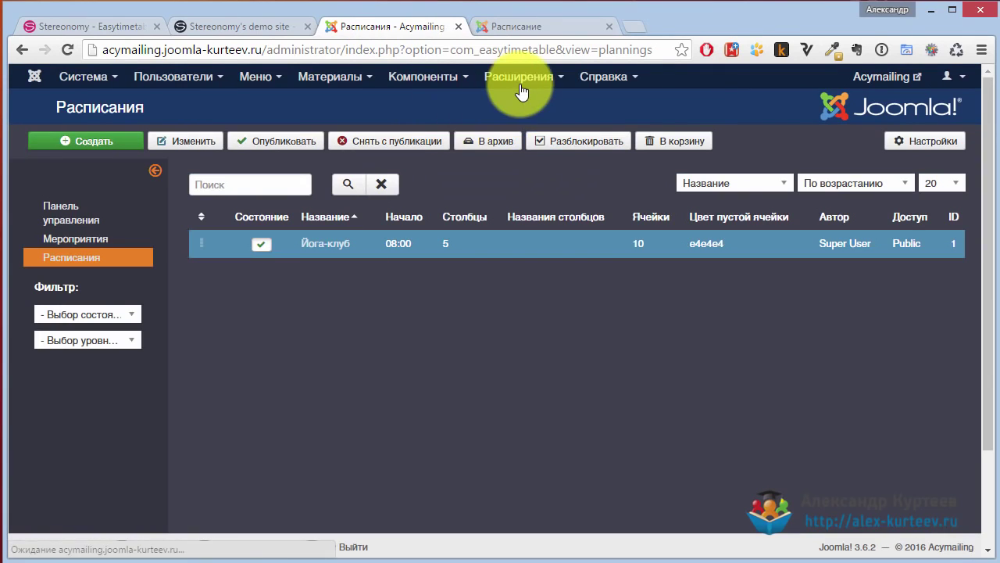
click(520, 76)
click(559, 140)
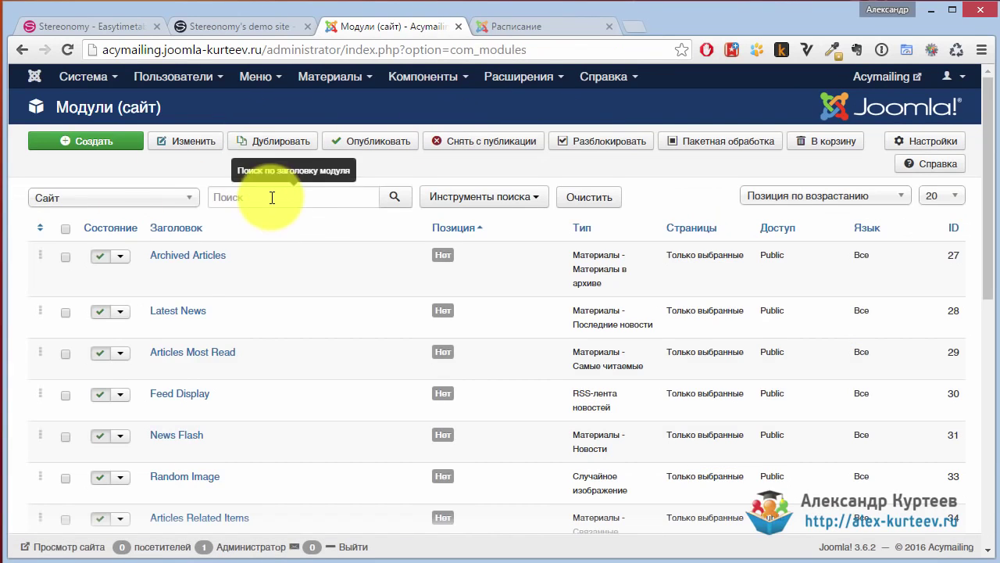
click(272, 196)
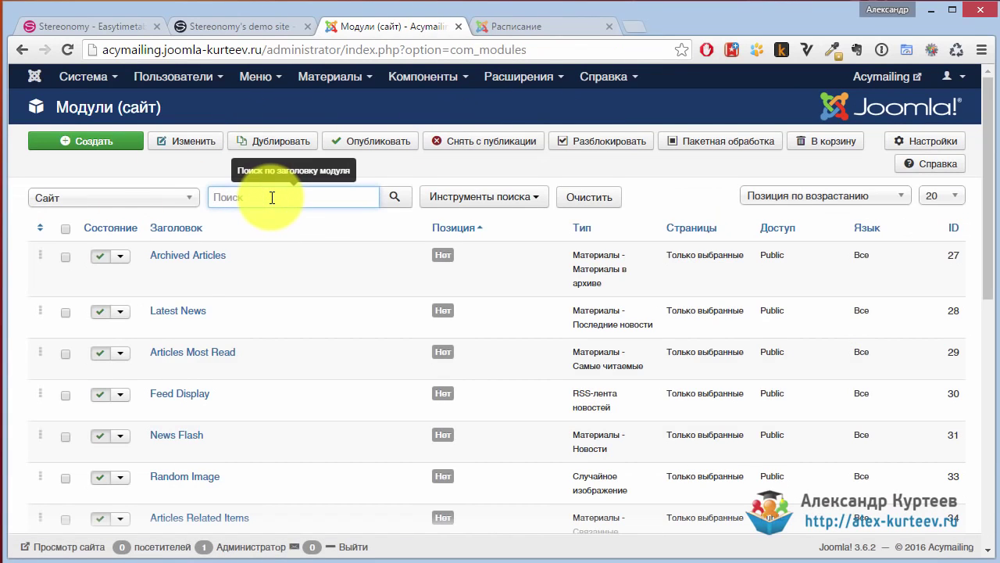
text(all)
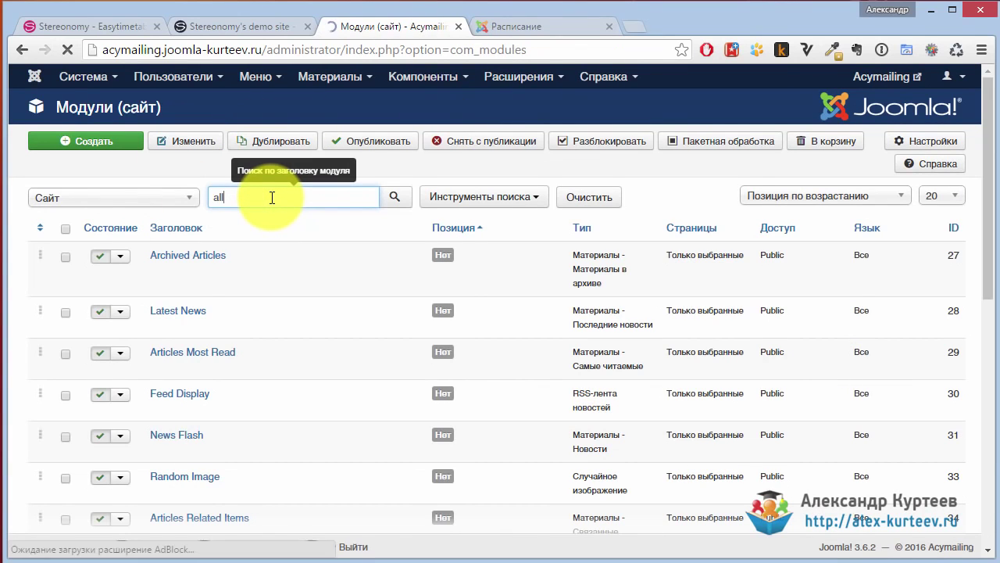
Return to the public Расписание page and examine the whole Йога-клуб timetable down to its editing options
key(ctrl+Tab)
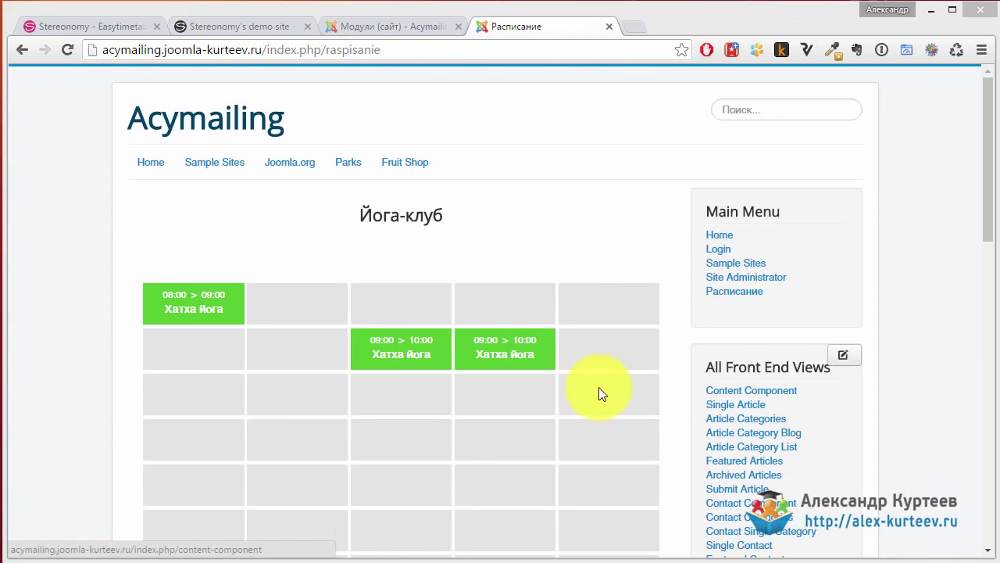
drag(989, 195, 994, 259)
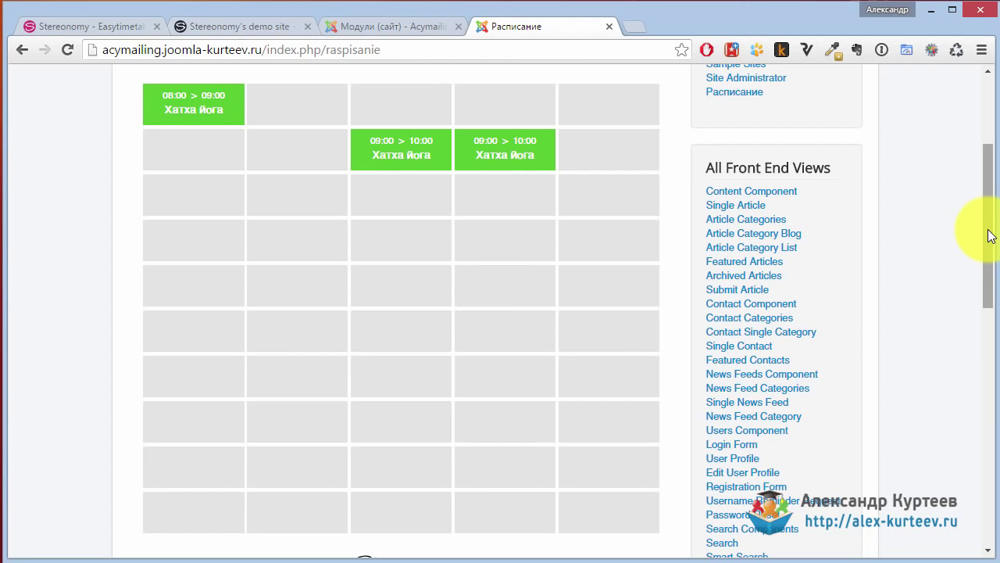
drag(990, 230, 989, 319)
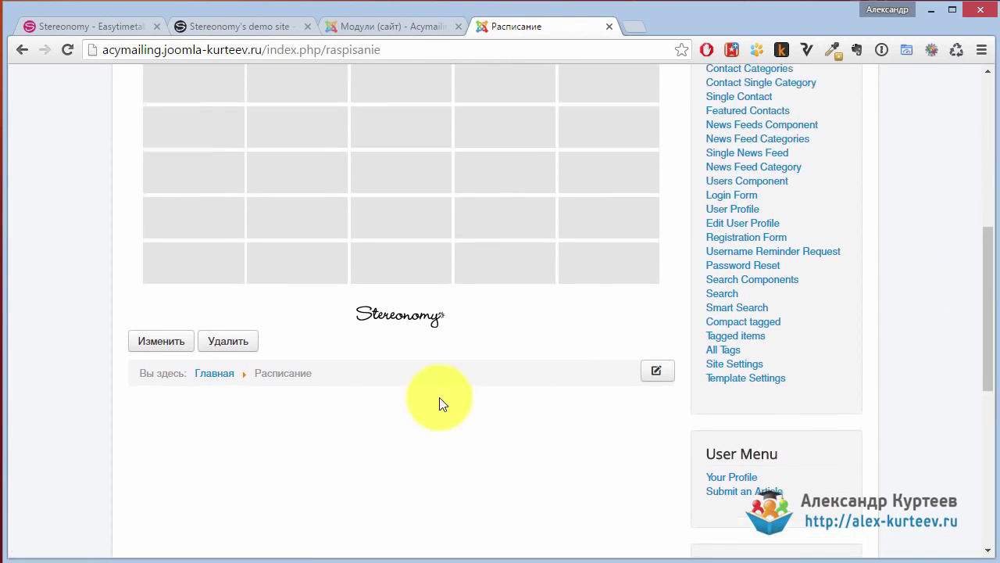
scroll(426, 437, up, 2)
scroll(406, 477, up, 4)
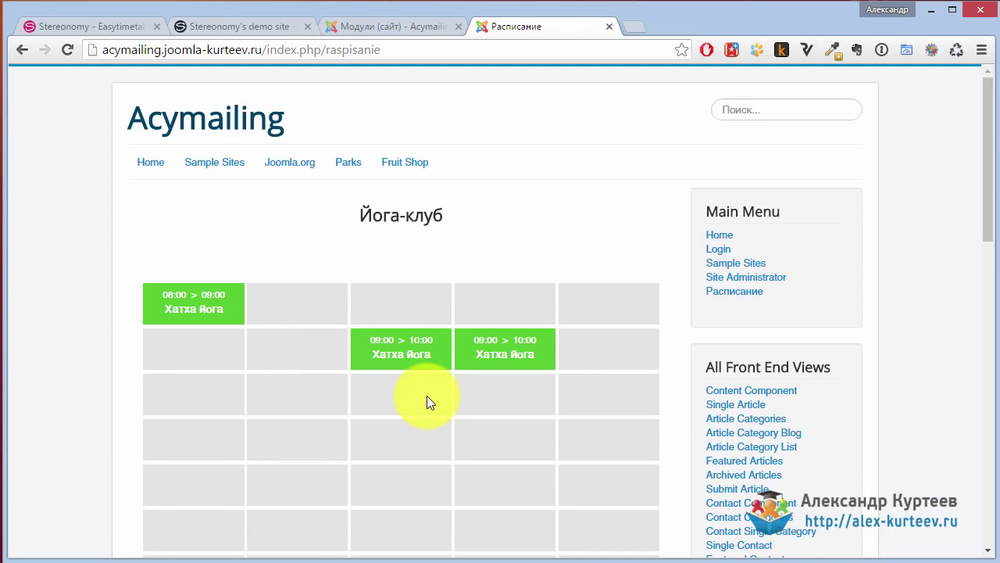
Open the Йога-клуб timetable for editing from the public page and examine its editing grid
scroll(427, 398, down, 5)
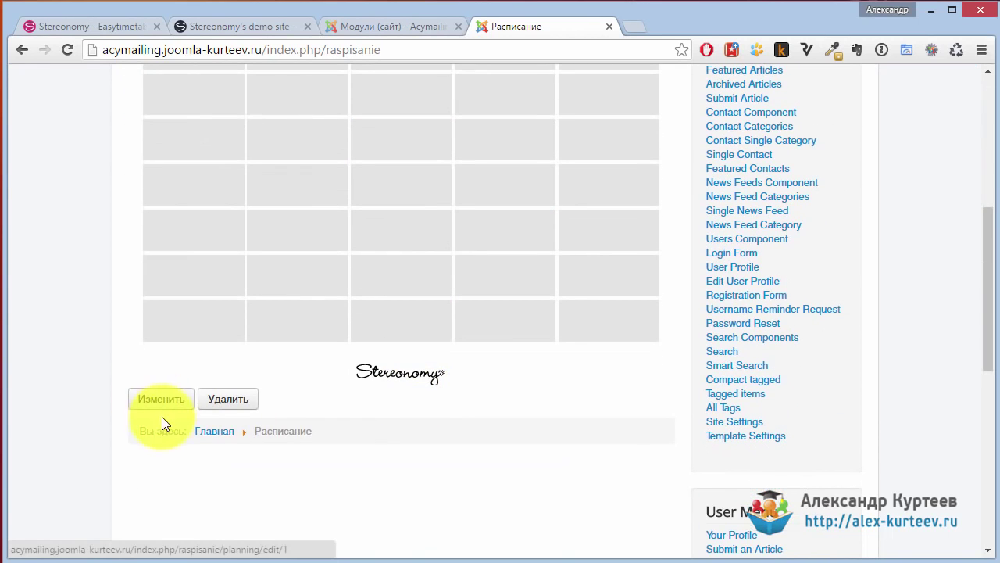
click(166, 405)
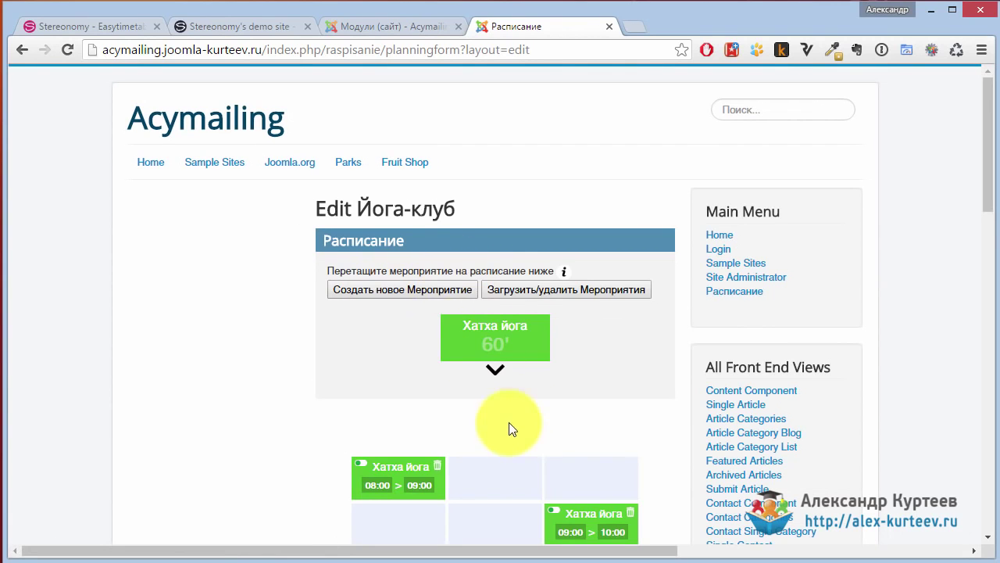
scroll(516, 407, down, 3)
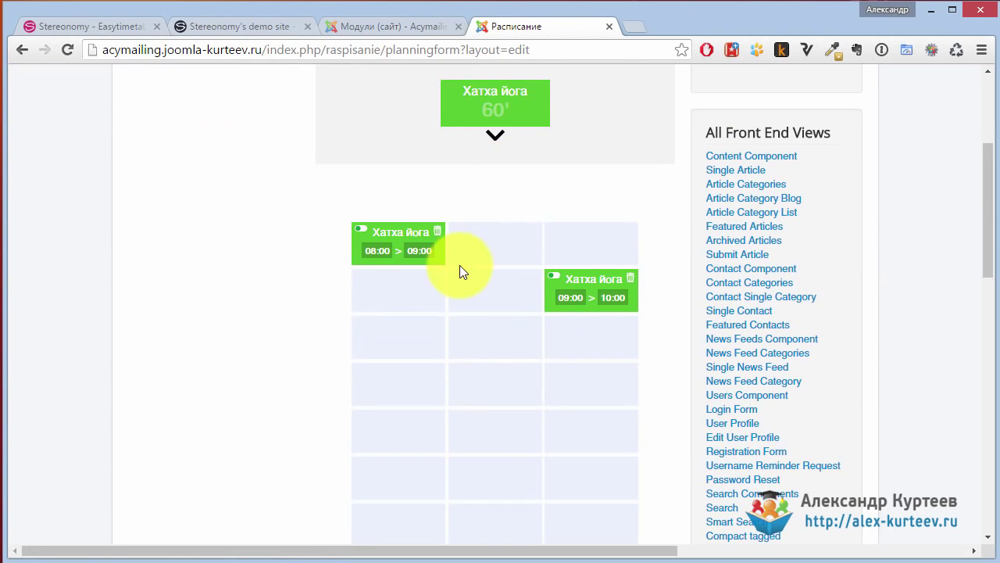